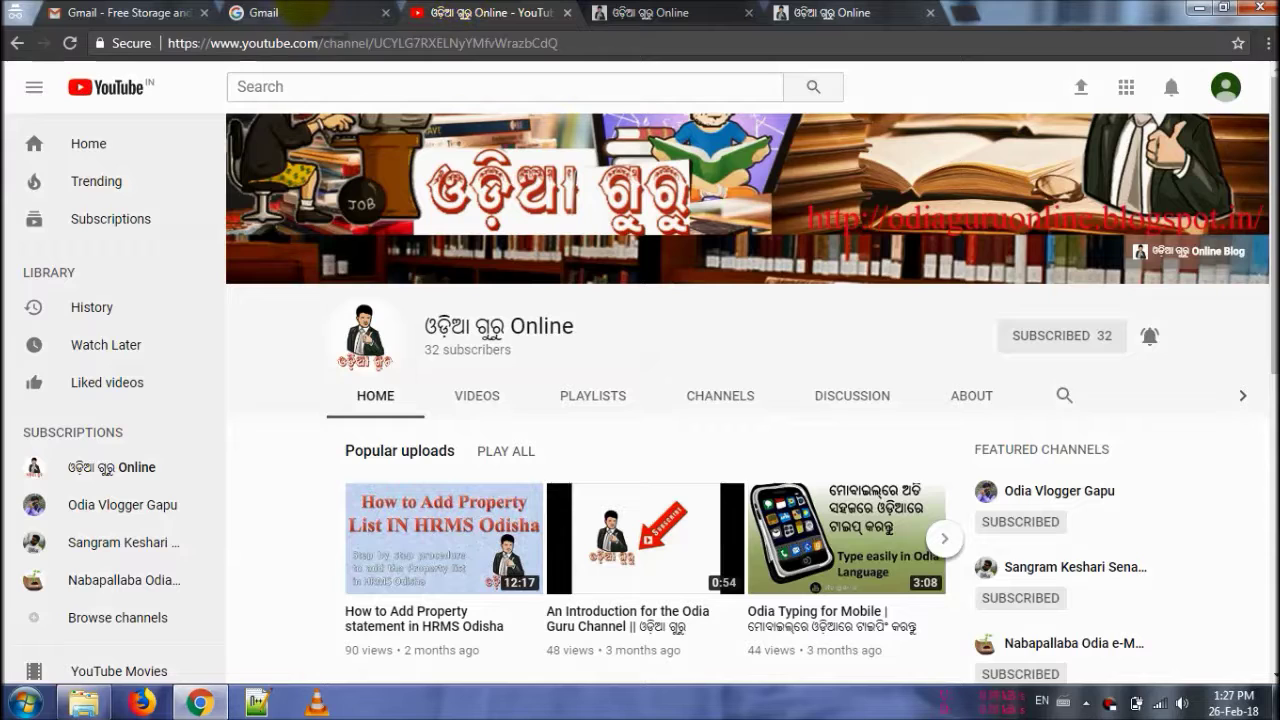
Step: Switch to the Gmail tab showing the Google sign-in password page
left_click(305, 13)
Step: Enter the account password to sign in and reach the Gmail inbox
left_click(596, 352)
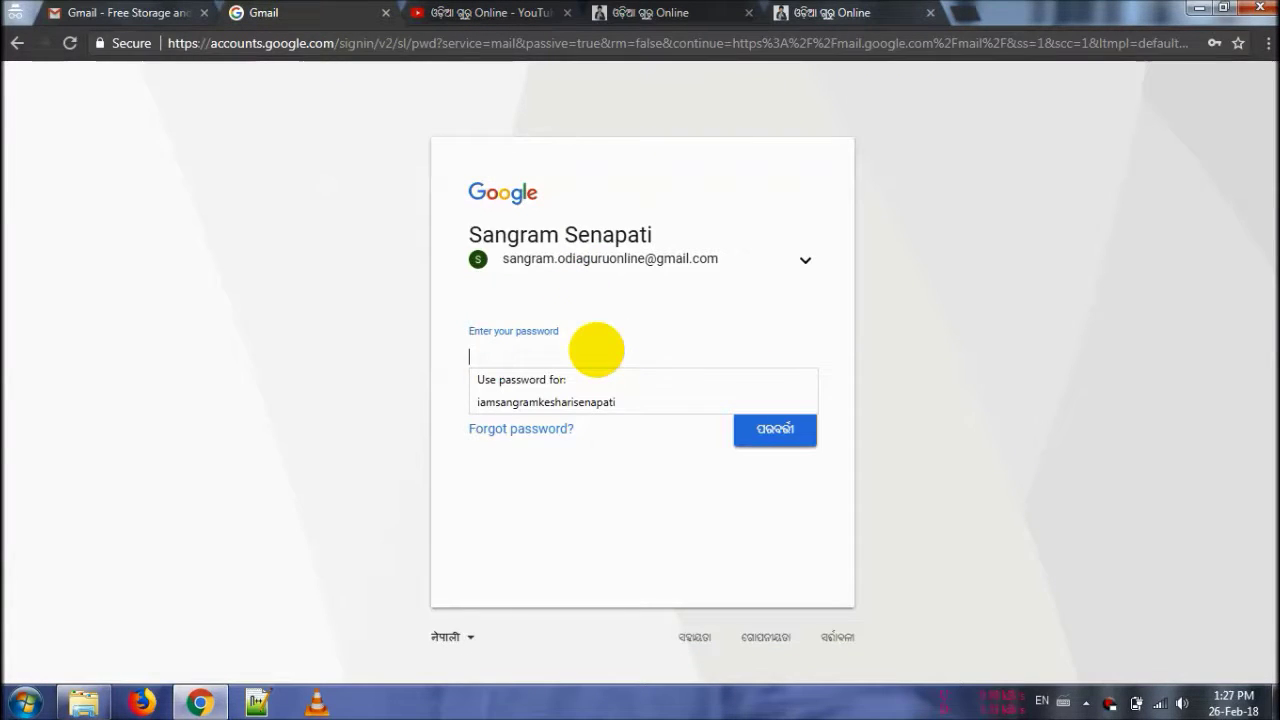
type("************")
key("Return")
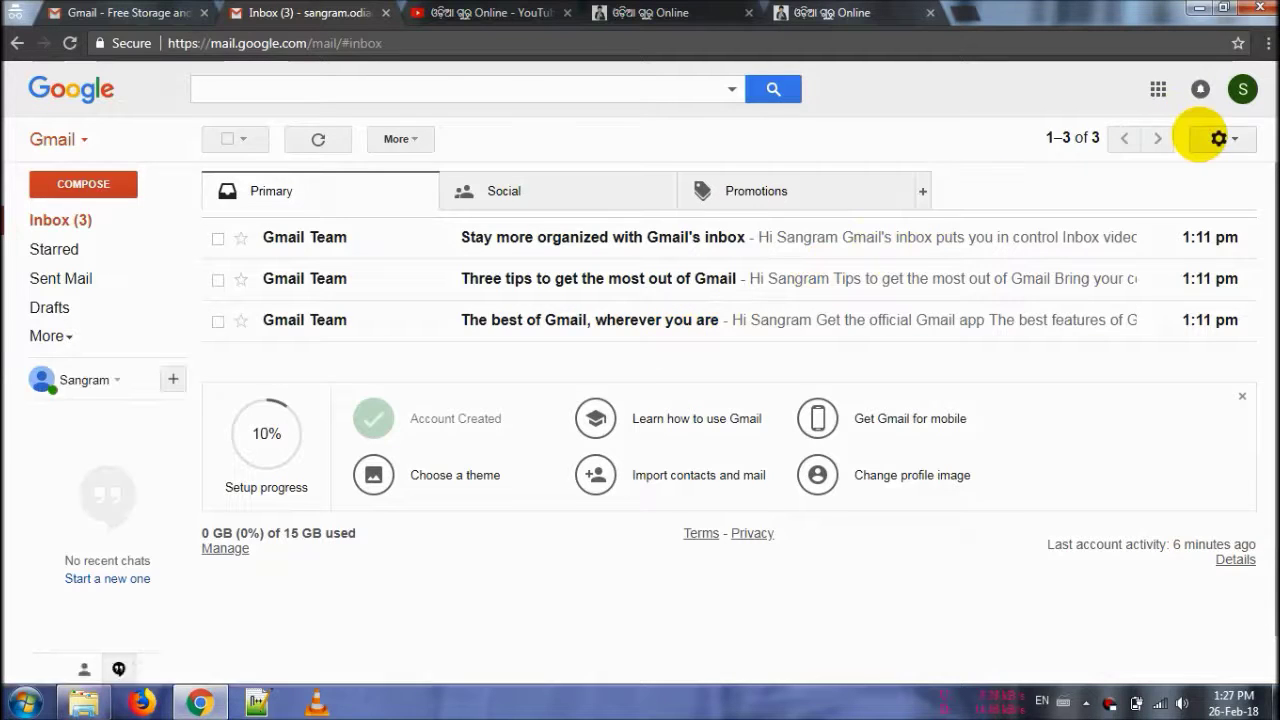
Step: Open the full Gmail settings page from the quick settings gear menu
left_click(1240, 88)
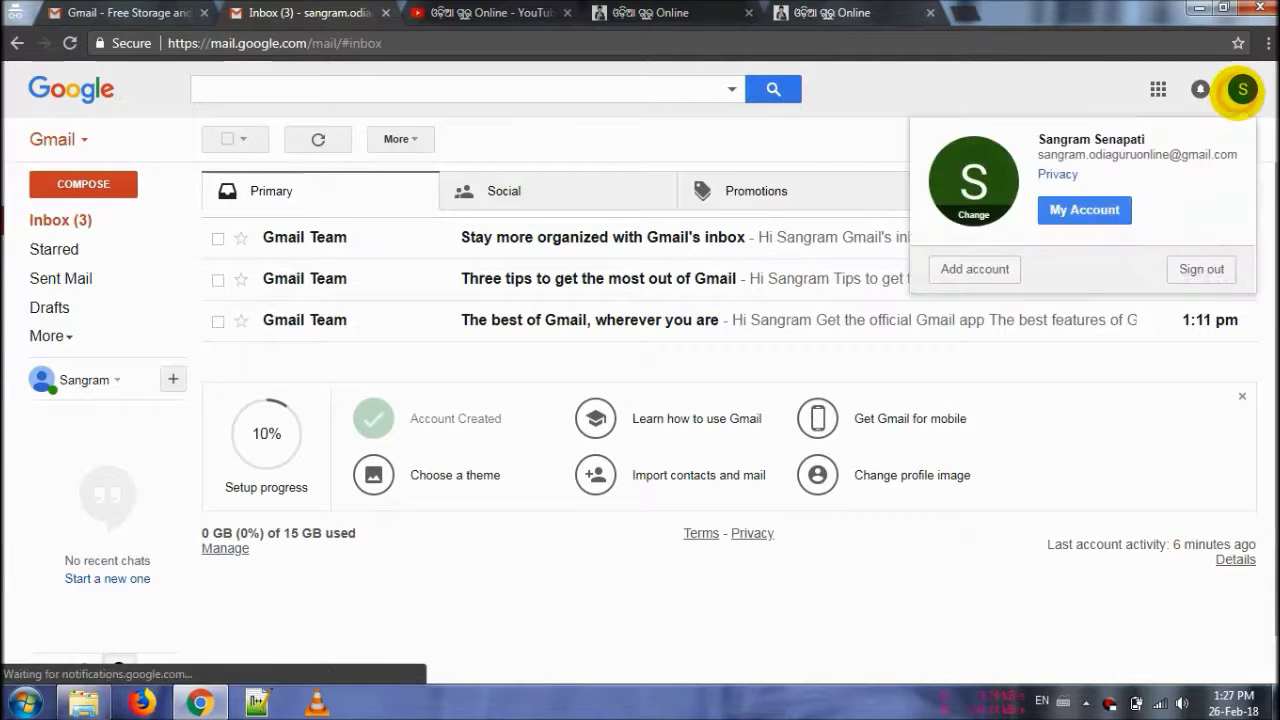
left_click(869, 149)
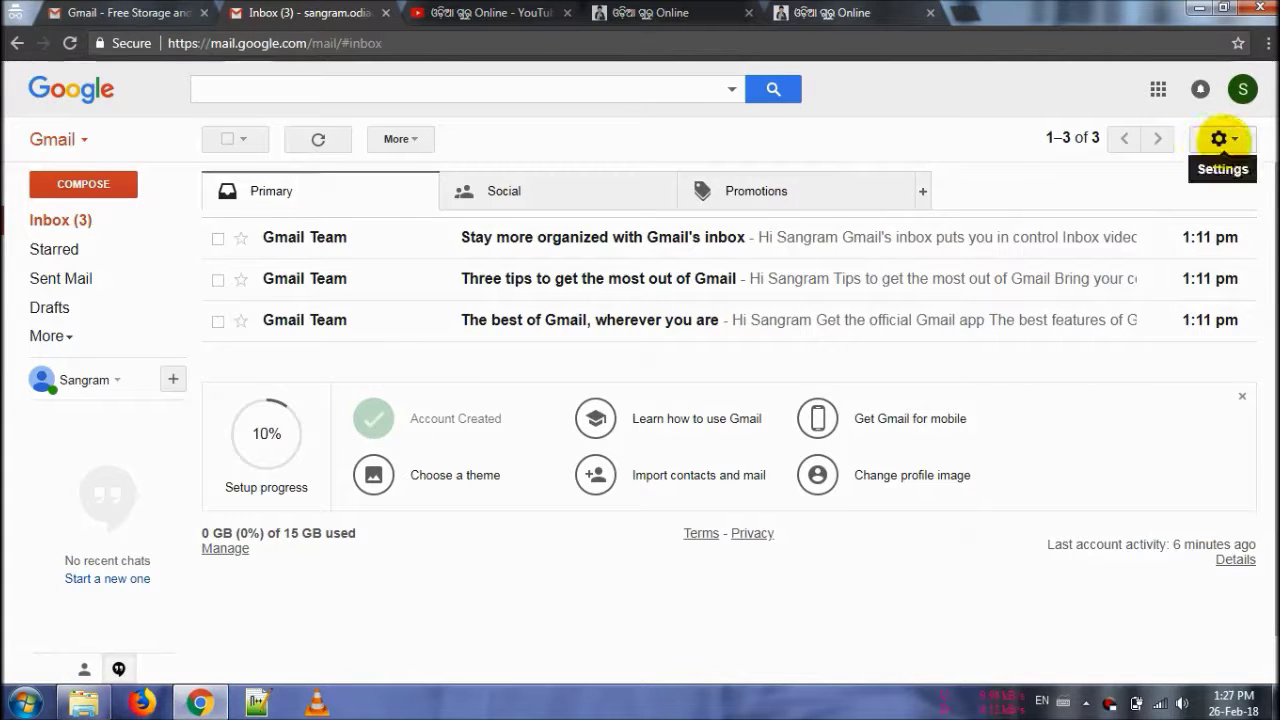
left_click(1220, 140)
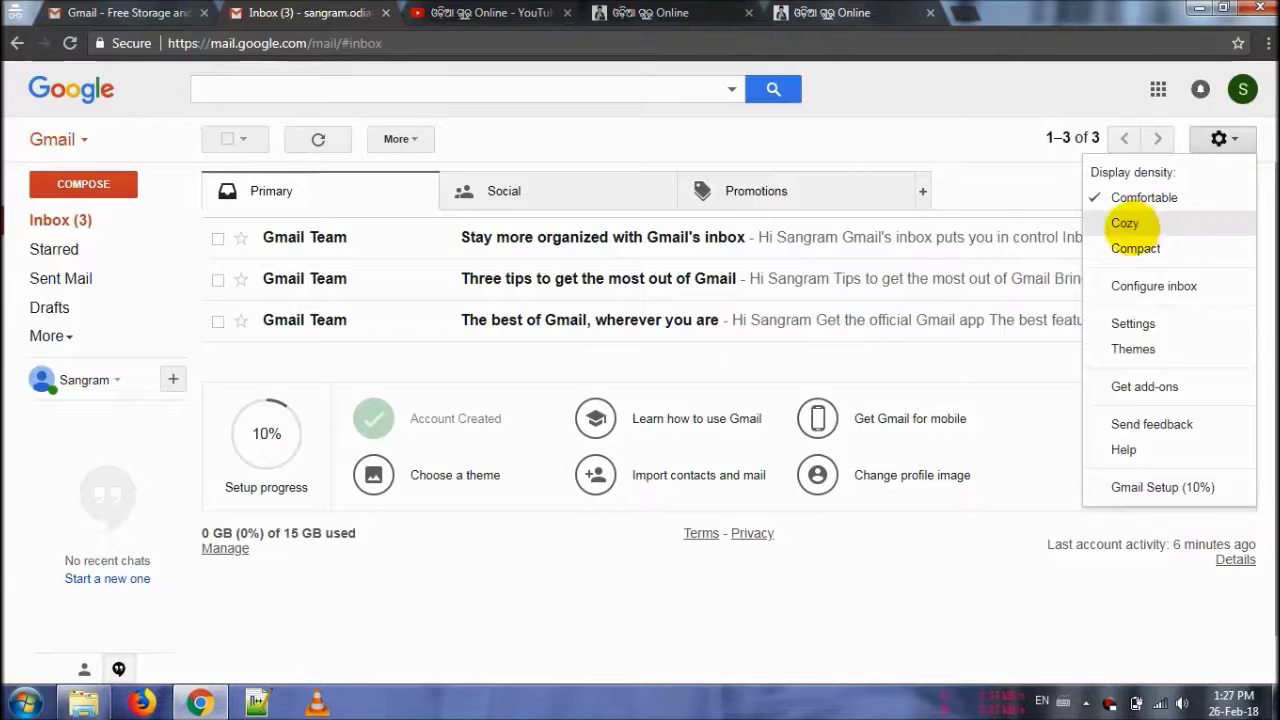
left_click(1124, 329)
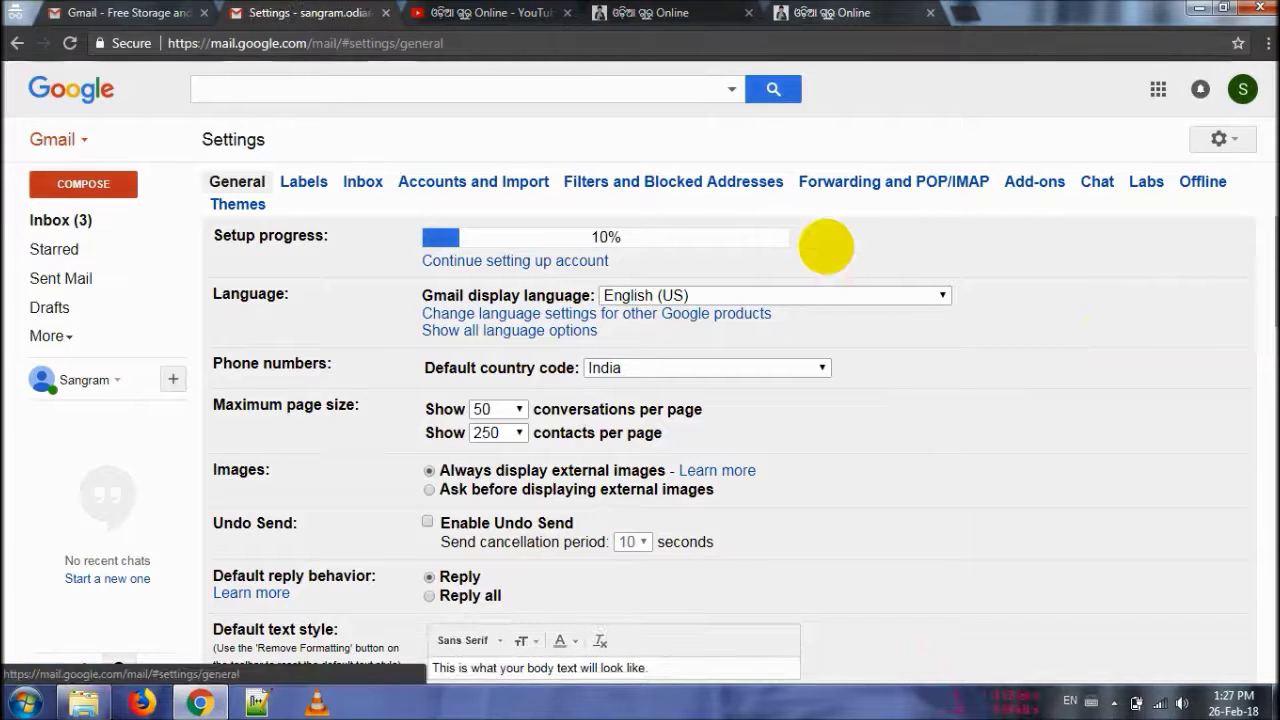
Step: Scroll the General tab to Signature and switch it from No signature to a custom signature
scroll(826, 246, "down", 1)
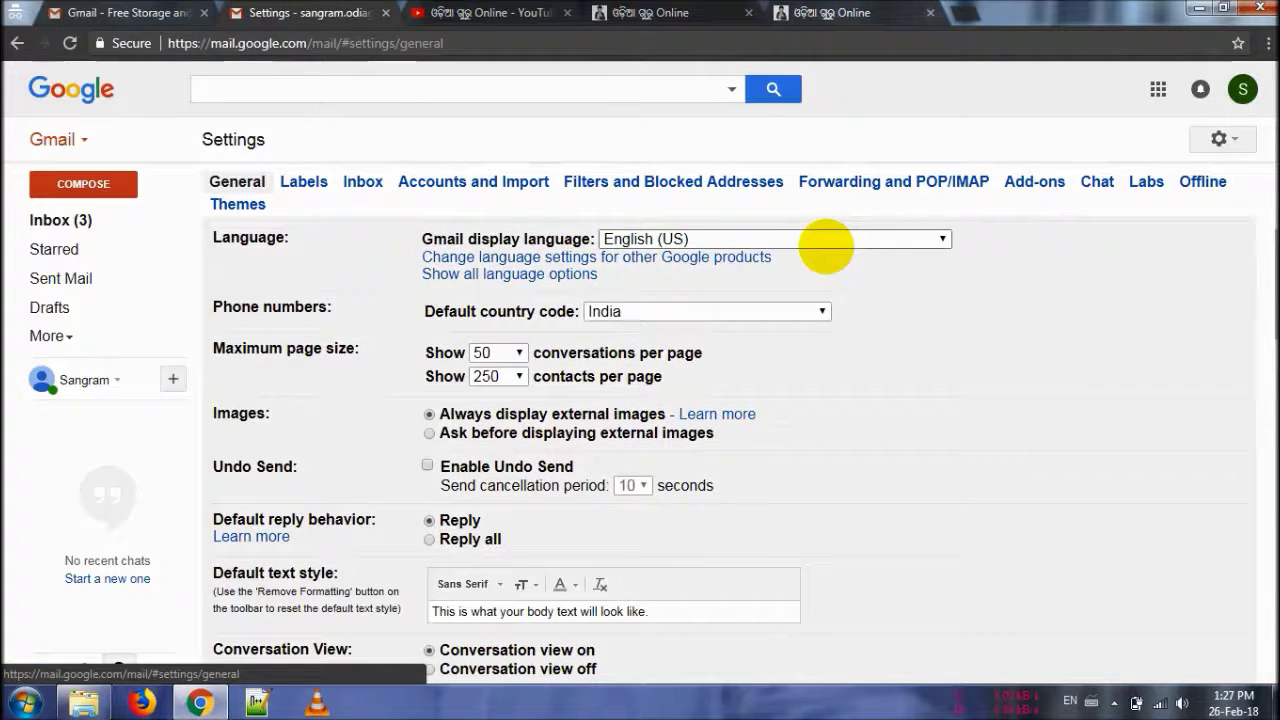
scroll(826, 246, "up", 1)
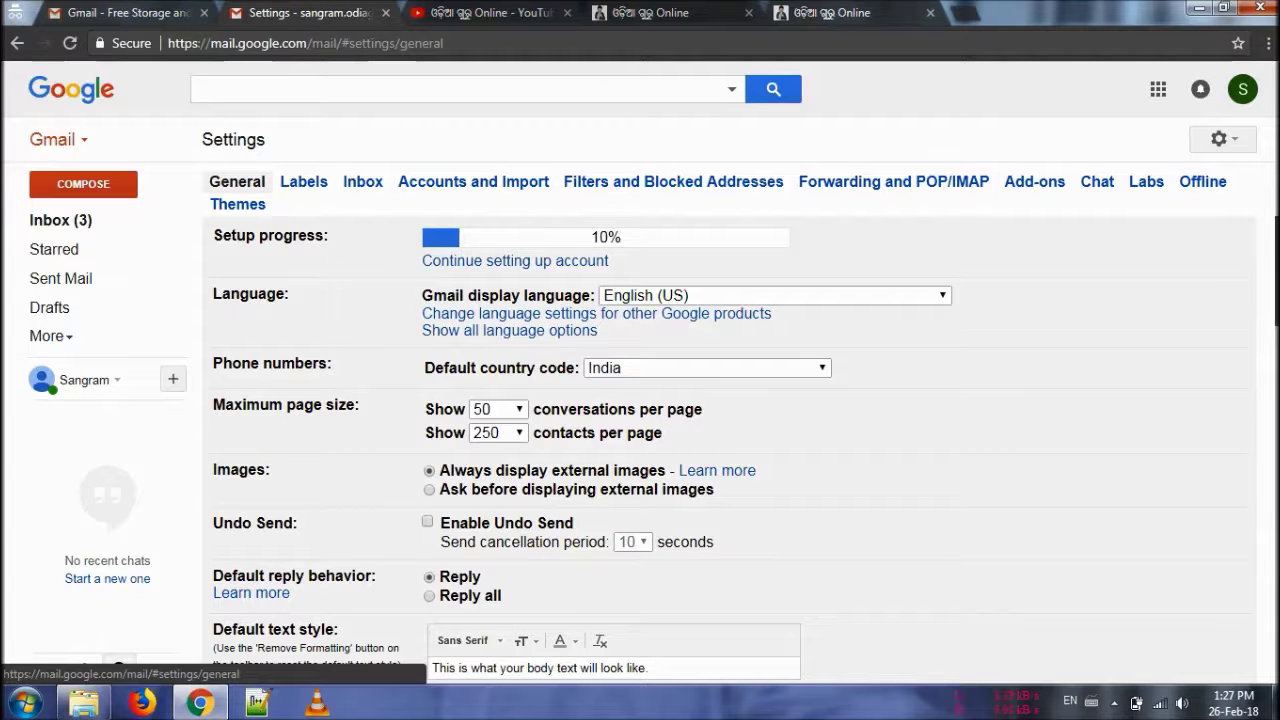
scroll(640, 450, "down", 3)
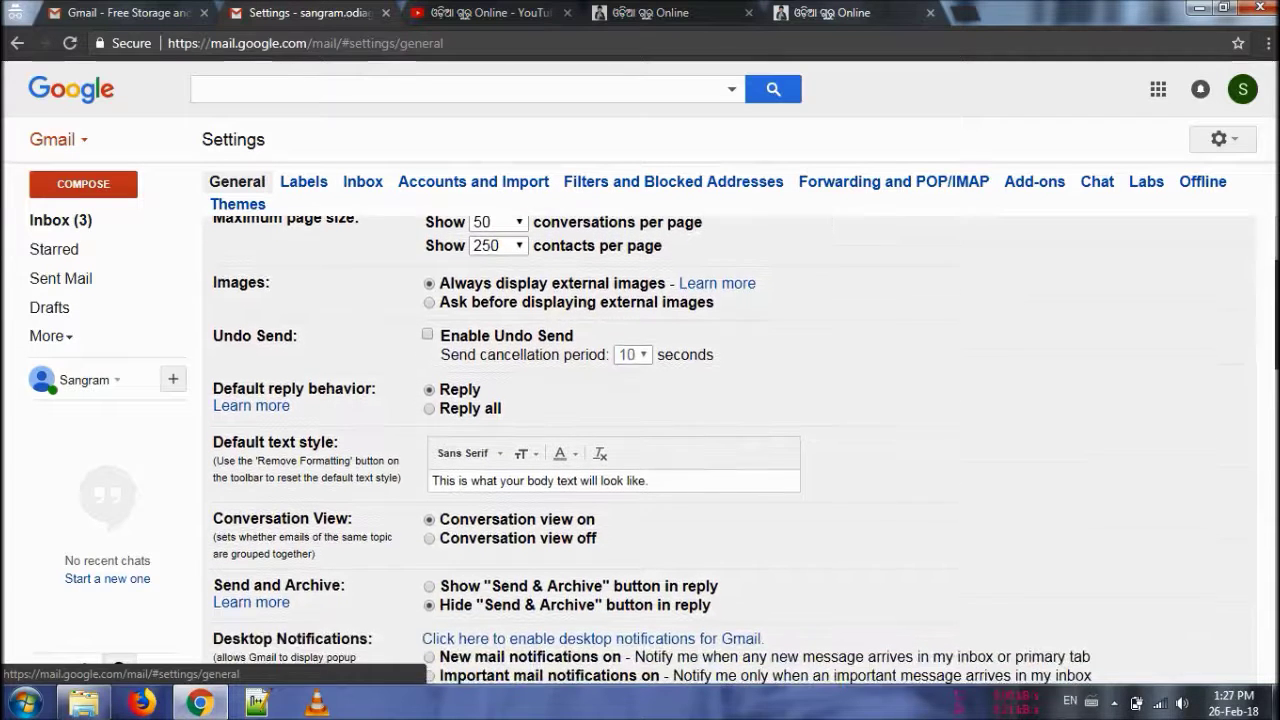
scroll(640, 450, "up", 3)
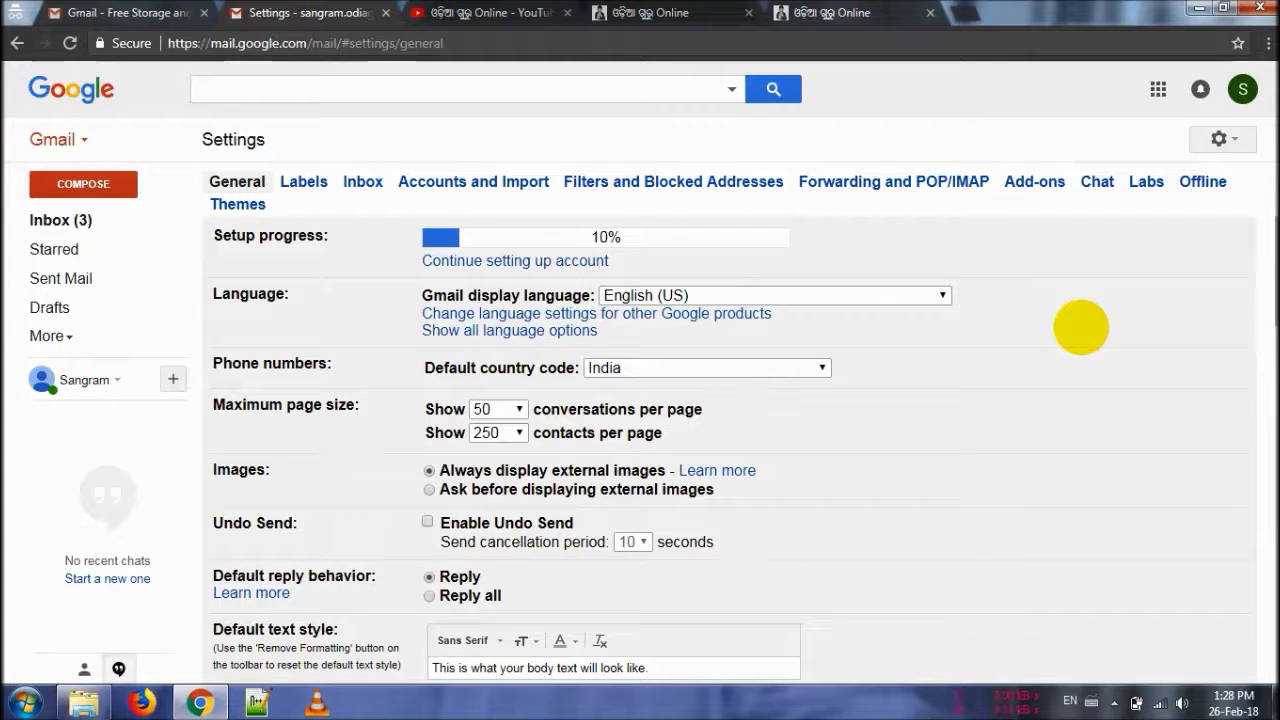
scroll(1081, 327, "down", 3)
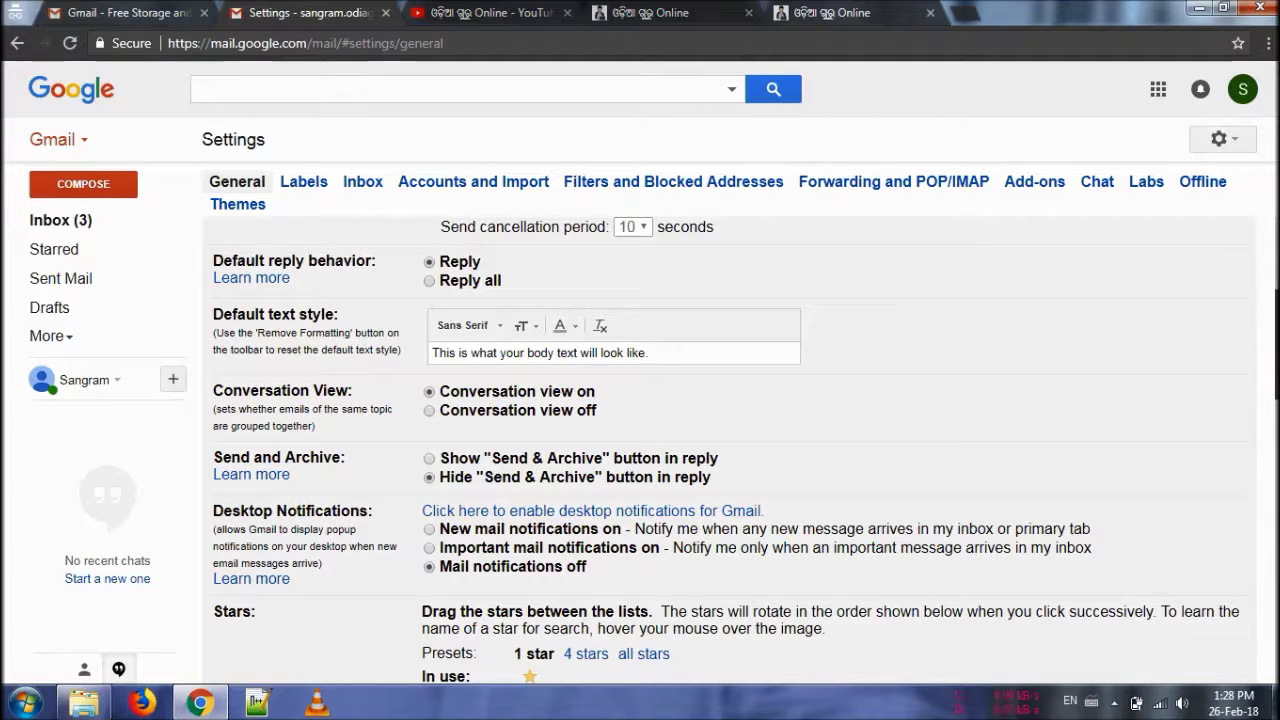
scroll(726, 449, "down", 5)
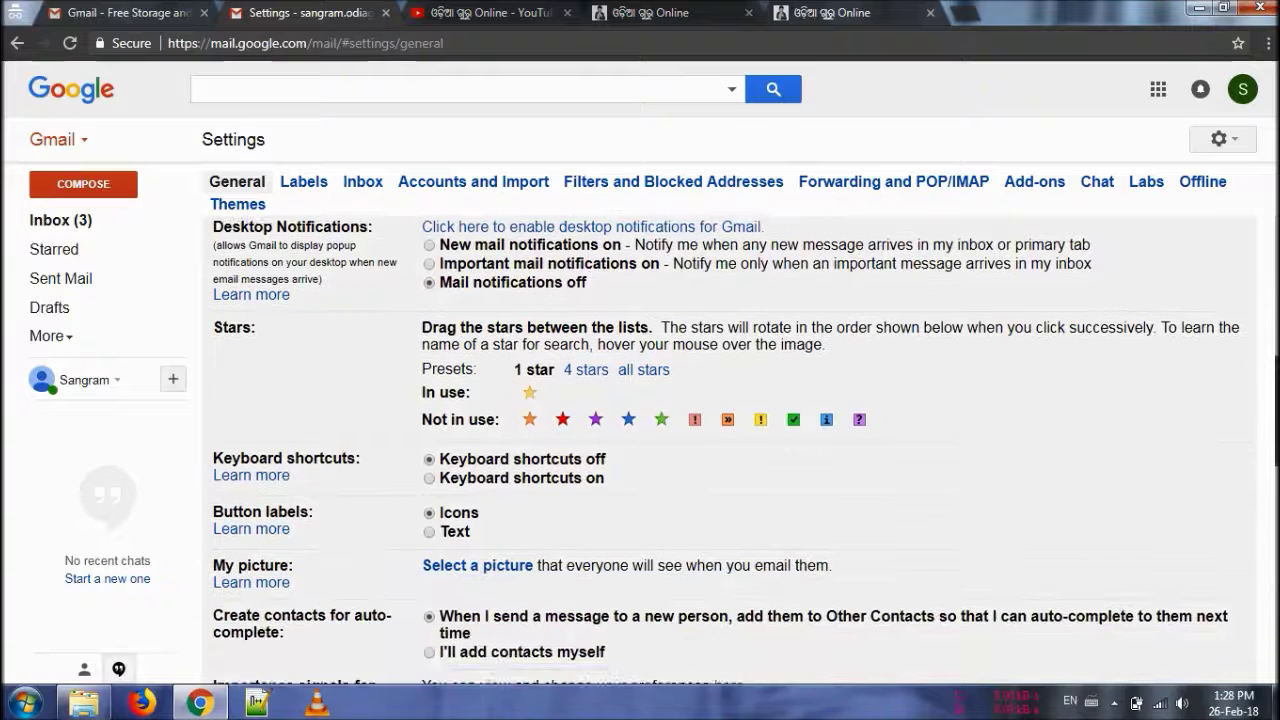
scroll(1270, 449, "down", 2)
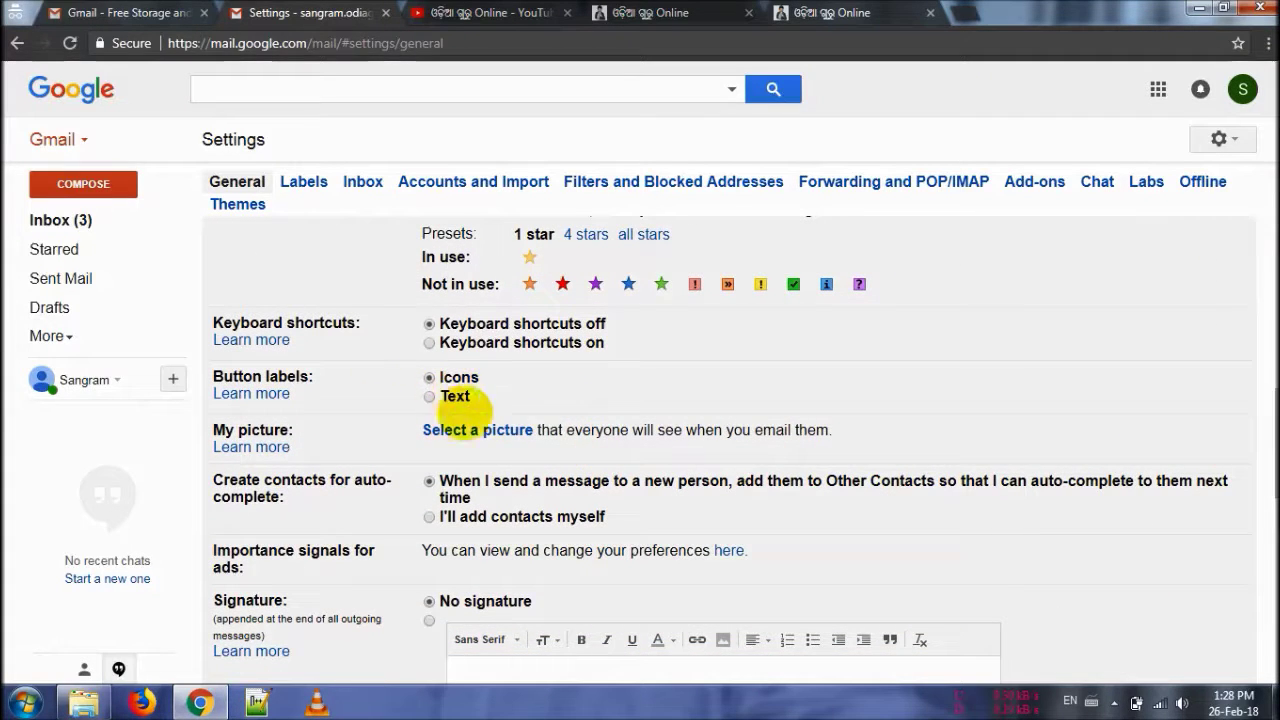
left_click_drag(1276, 440, 1276, 501)
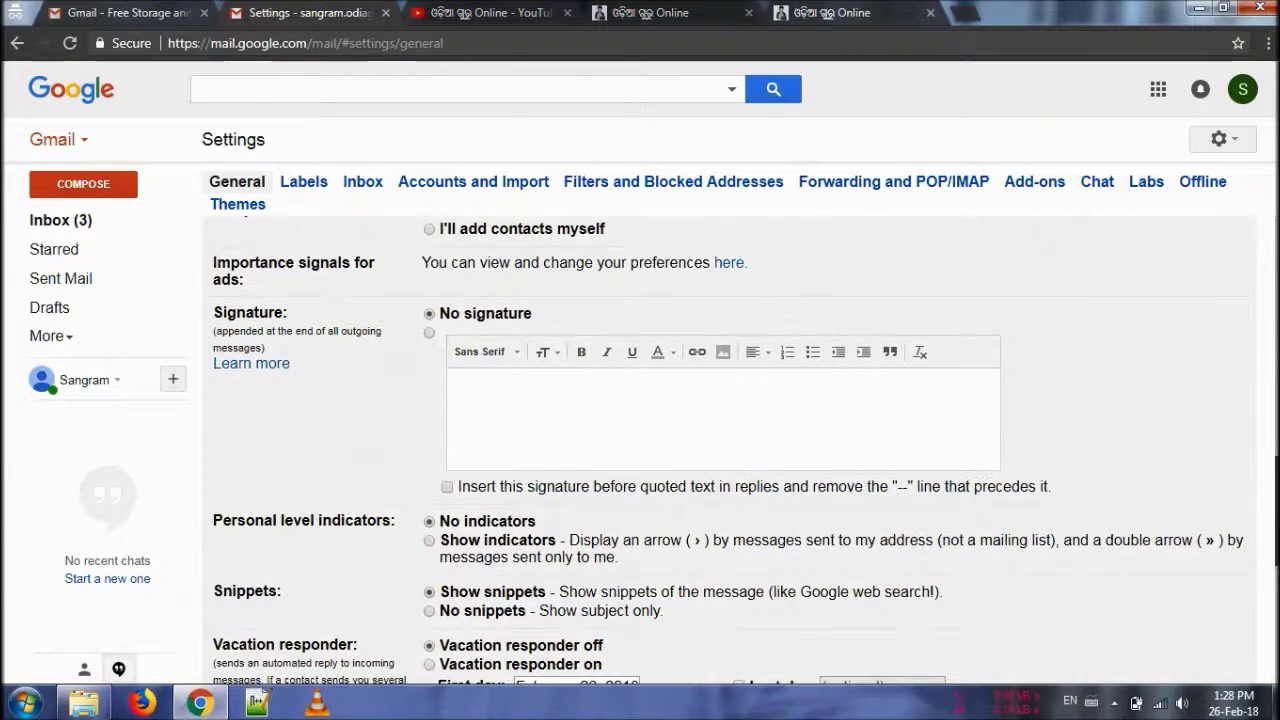
left_click(507, 422)
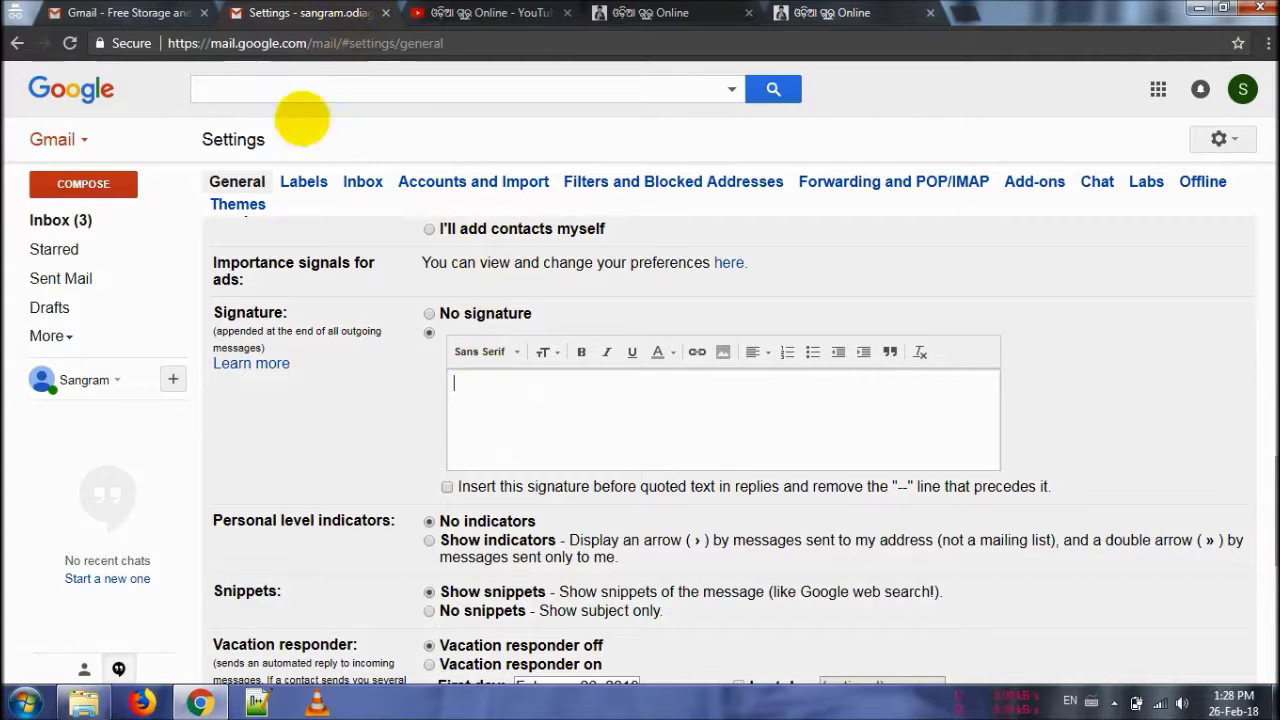
left_click(98, 190)
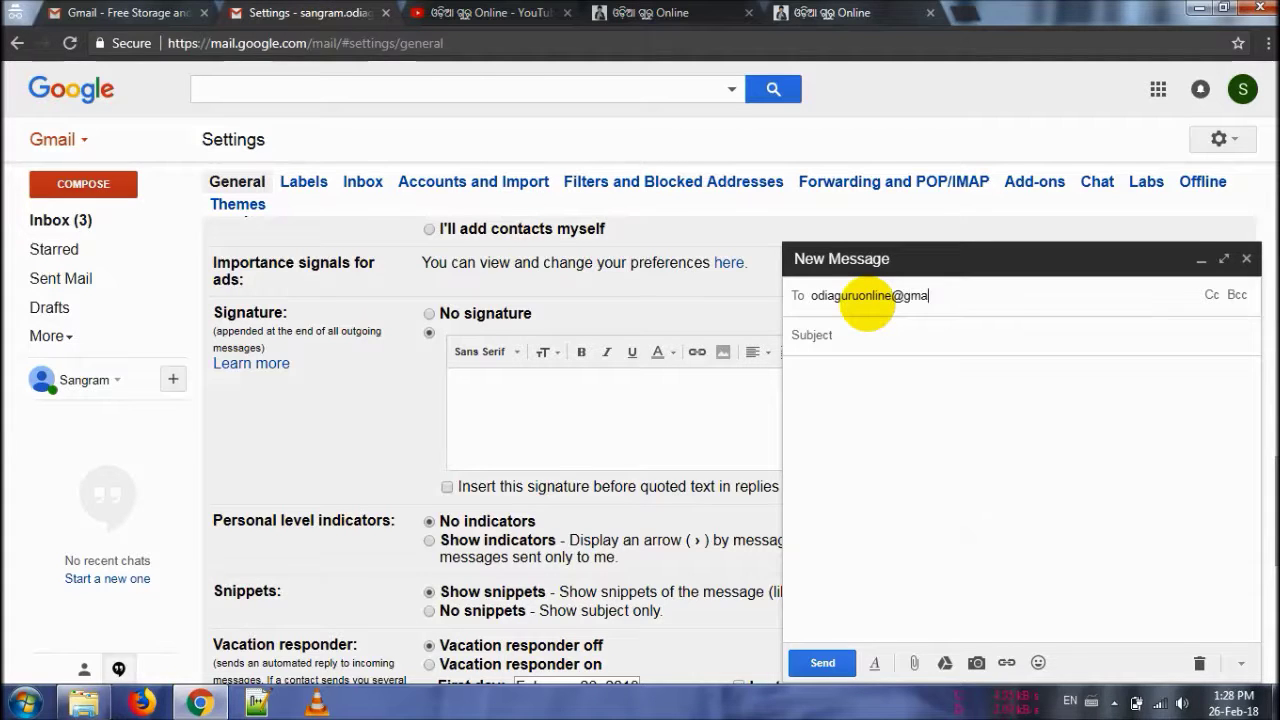
Step: Address the draft, give it the subject 'About some teaching tips', and type an opening body line
key("Return")
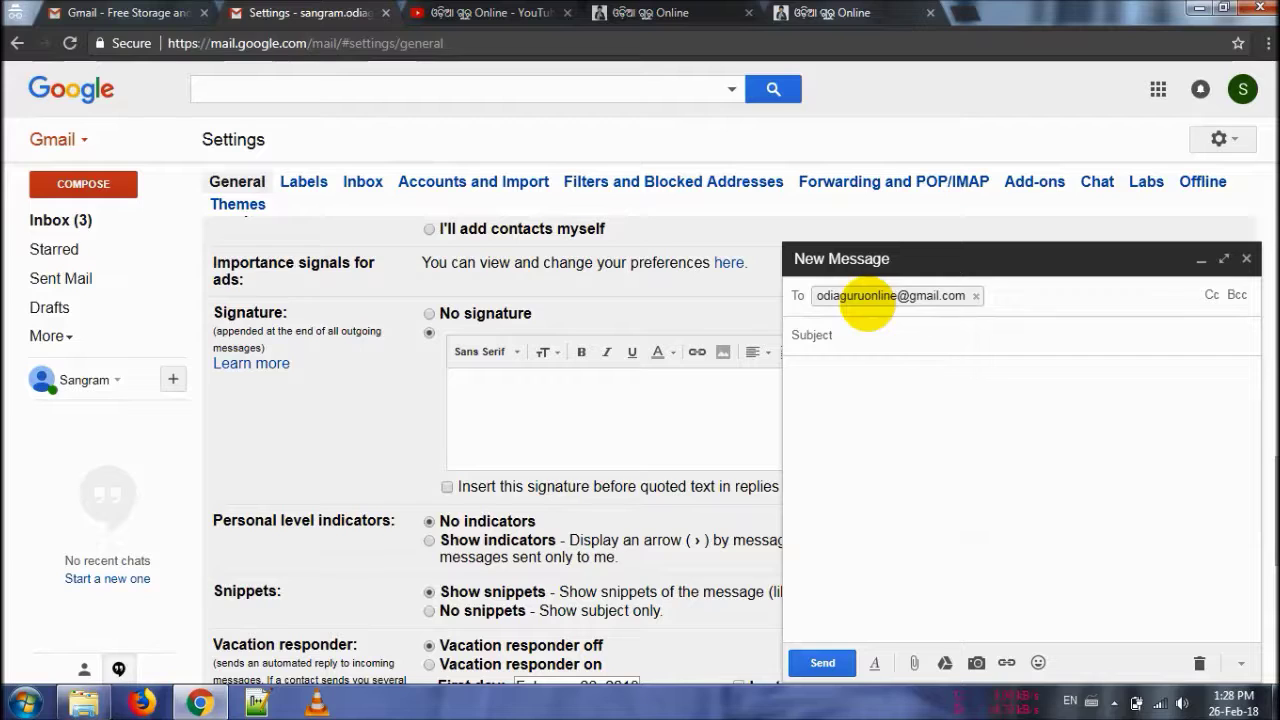
left_click(826, 335)
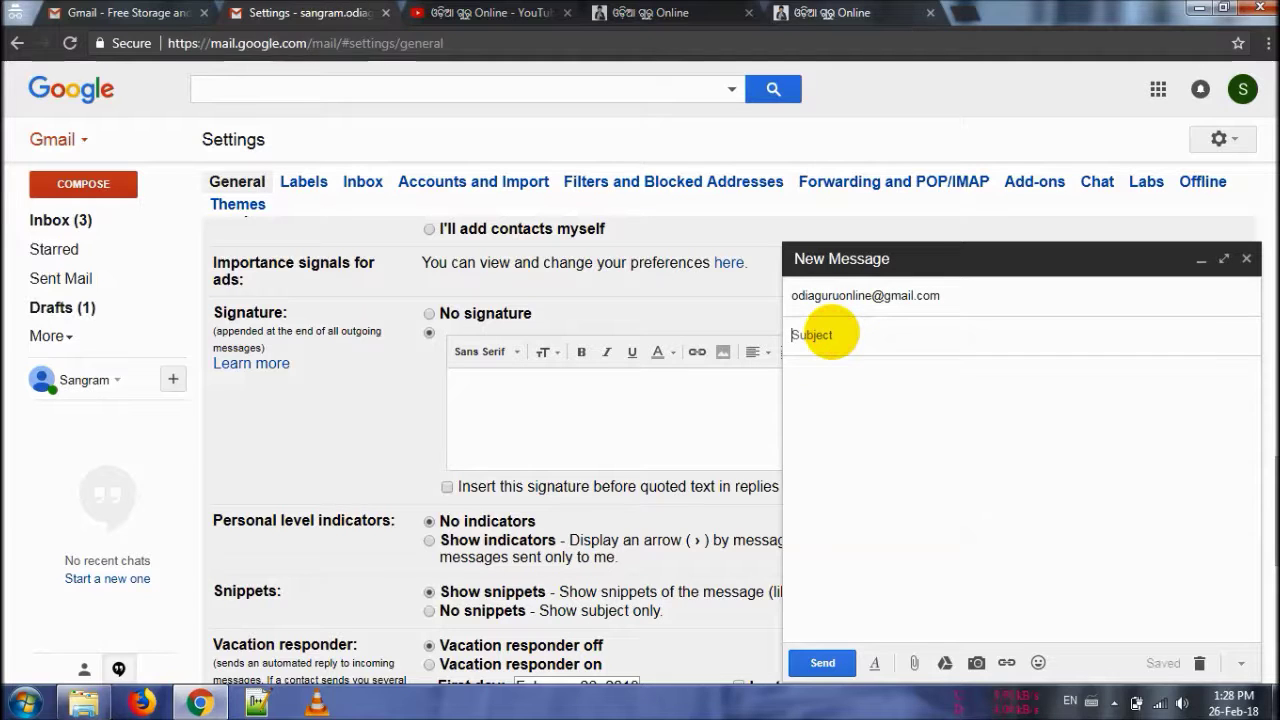
type("About some teaching tips")
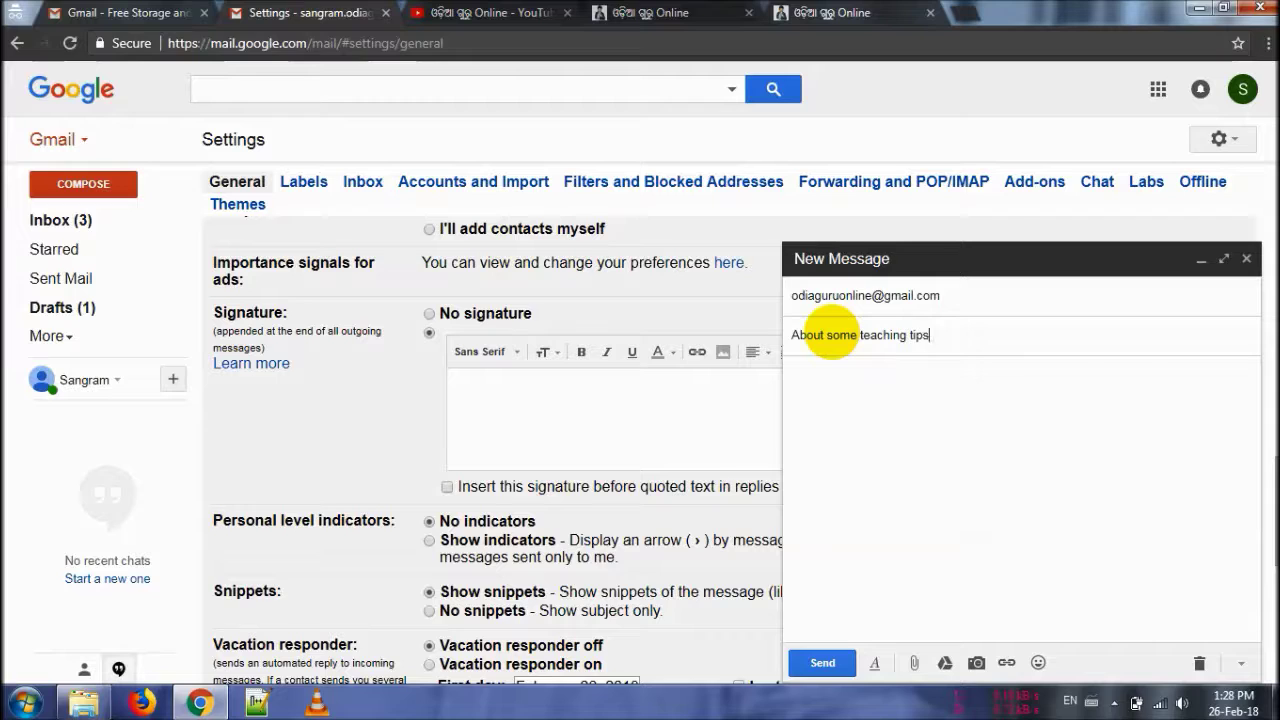
key("Tab")
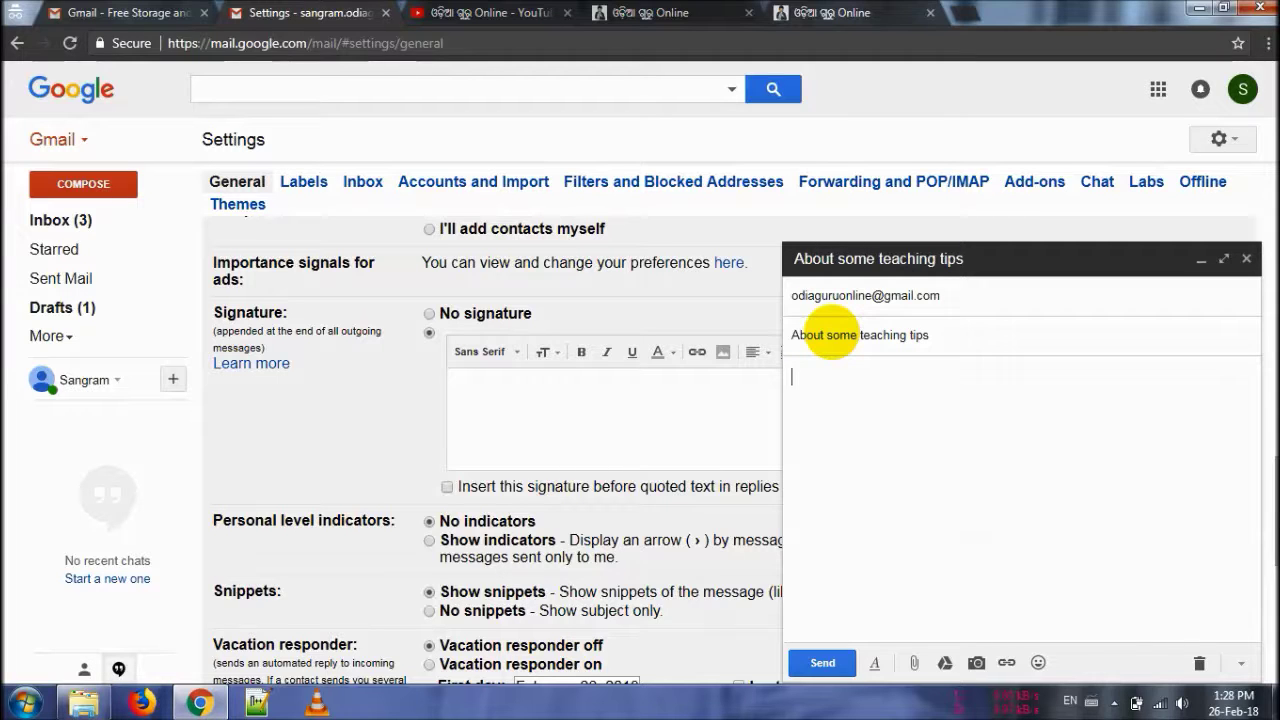
type("Hey, I'm sangram.")
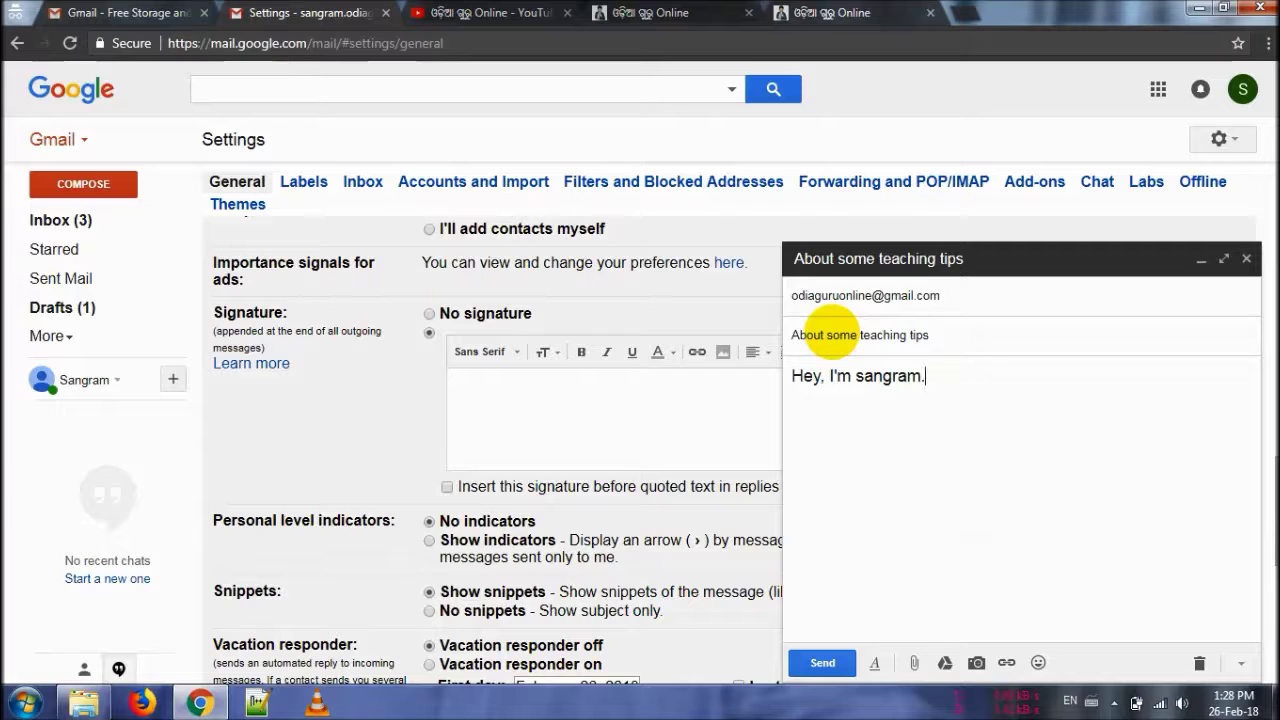
type(" lllkljajla jakljal")
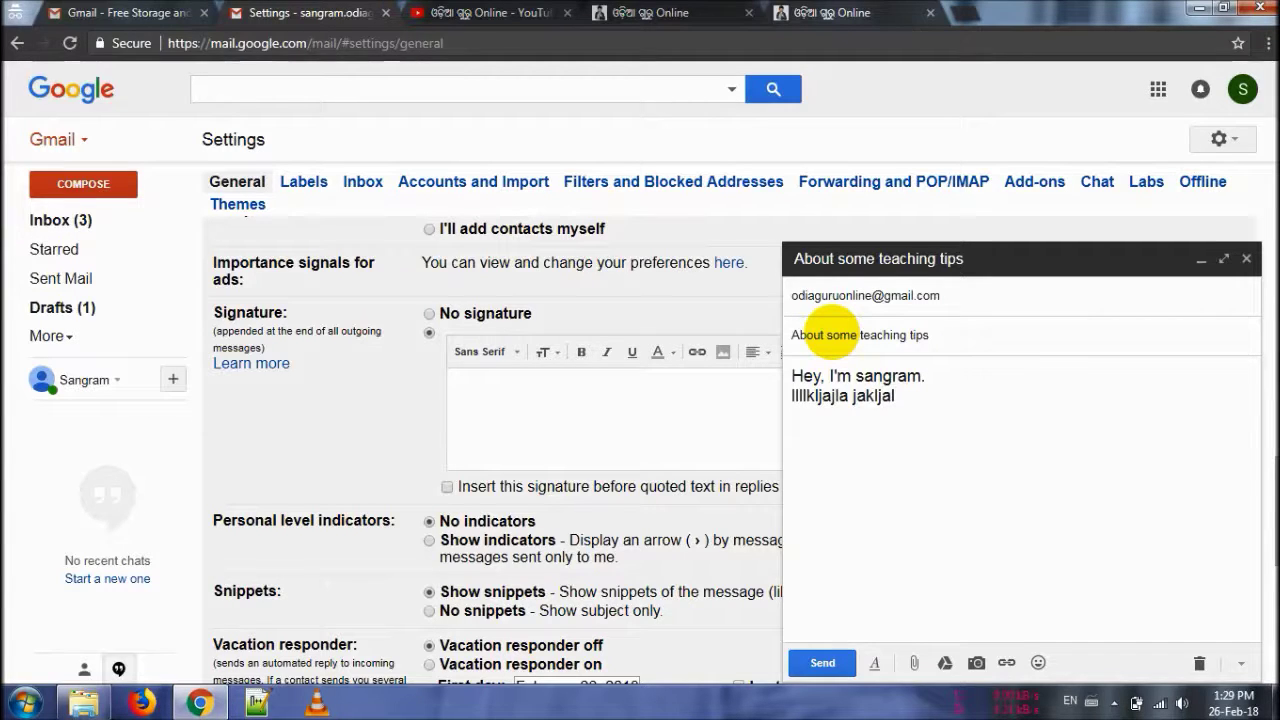
Step: Type a Regards signature block with name, mobile number and address lines below the body
key("Return")
key("Return")
key("Return")
key("BackSpace")
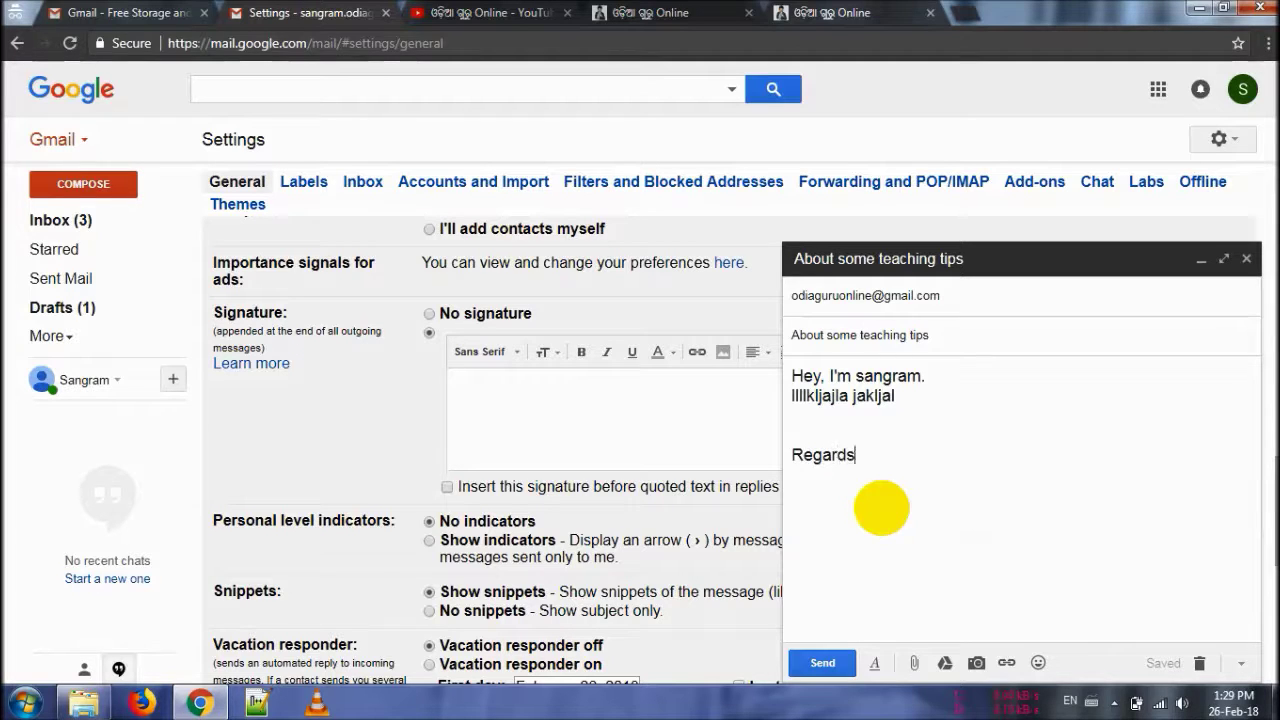
key("BackSpace")
key("BackSpace")
key("BackSpace")
key("Return")
key("BackSpace")
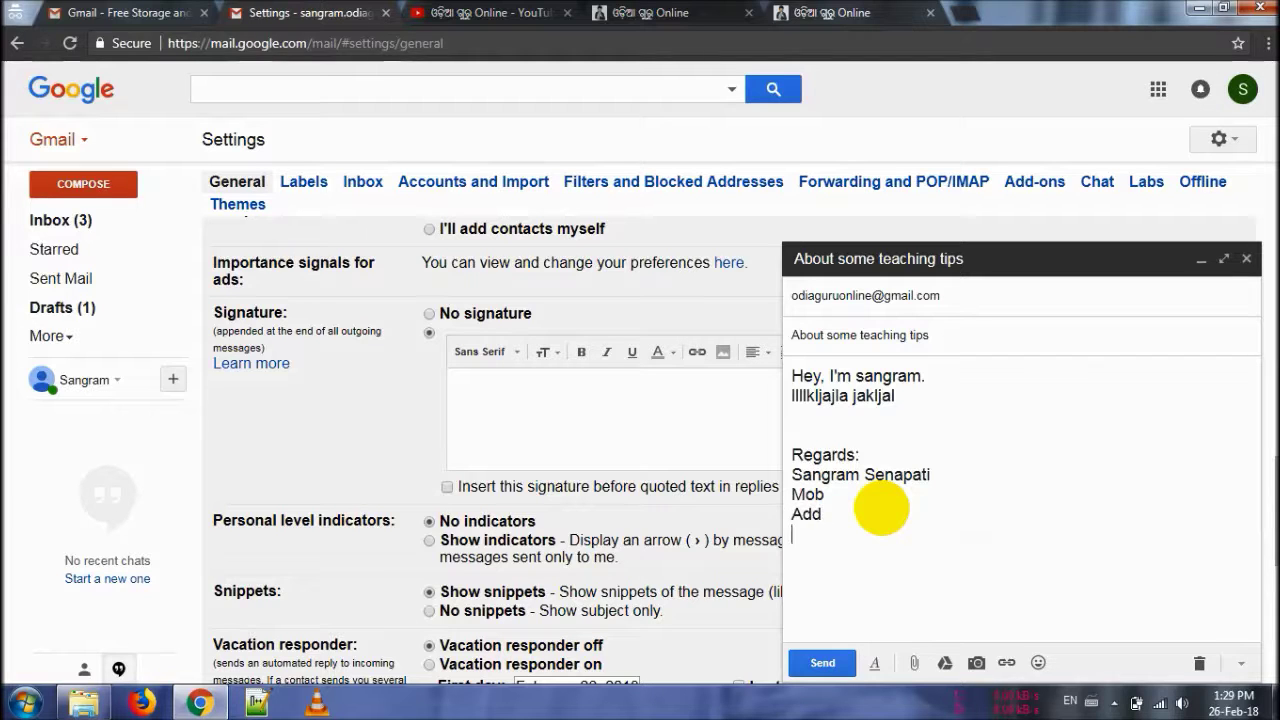
key("shift+Up")
key("shift+Up")
key("shift+Up")
key("shift+Home")
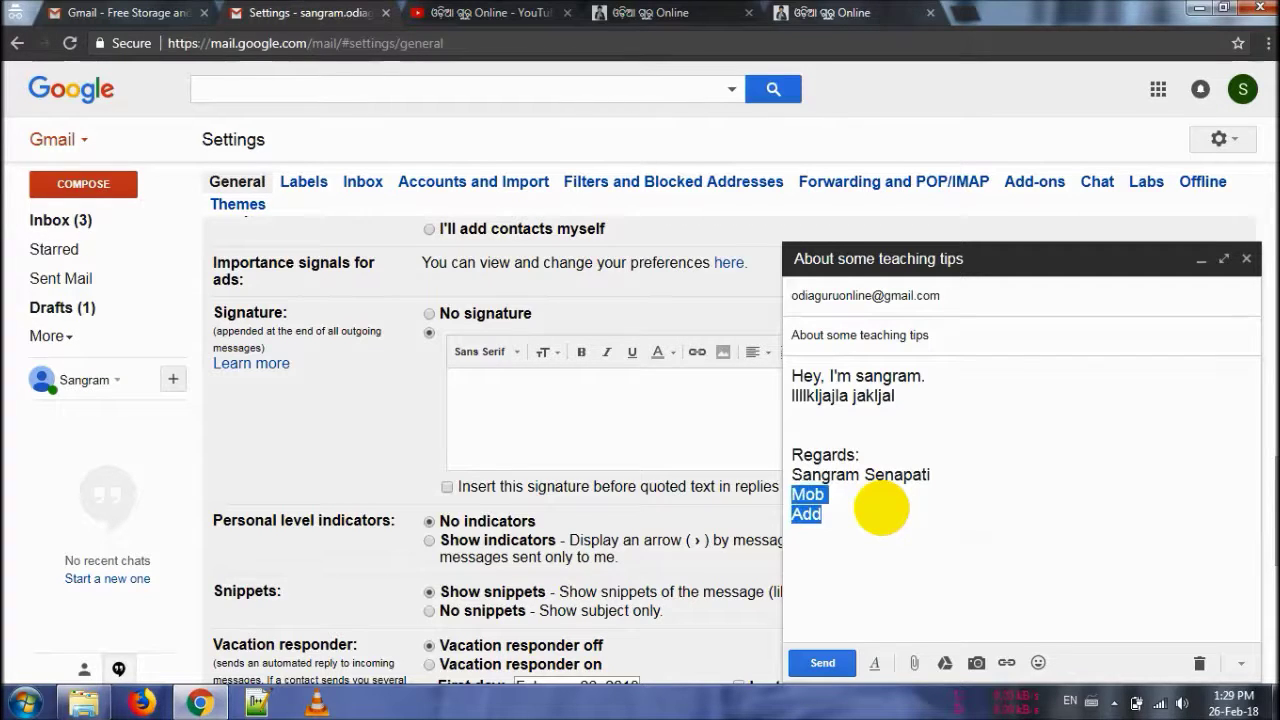
key("Left")
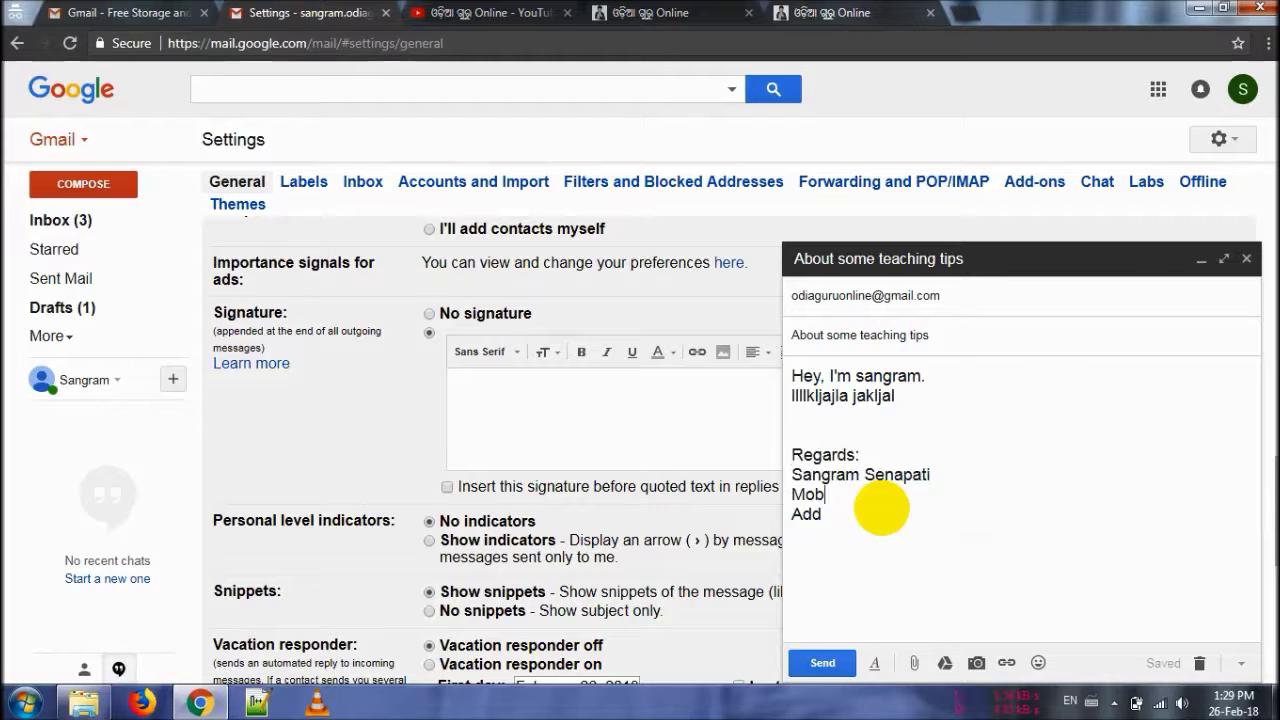
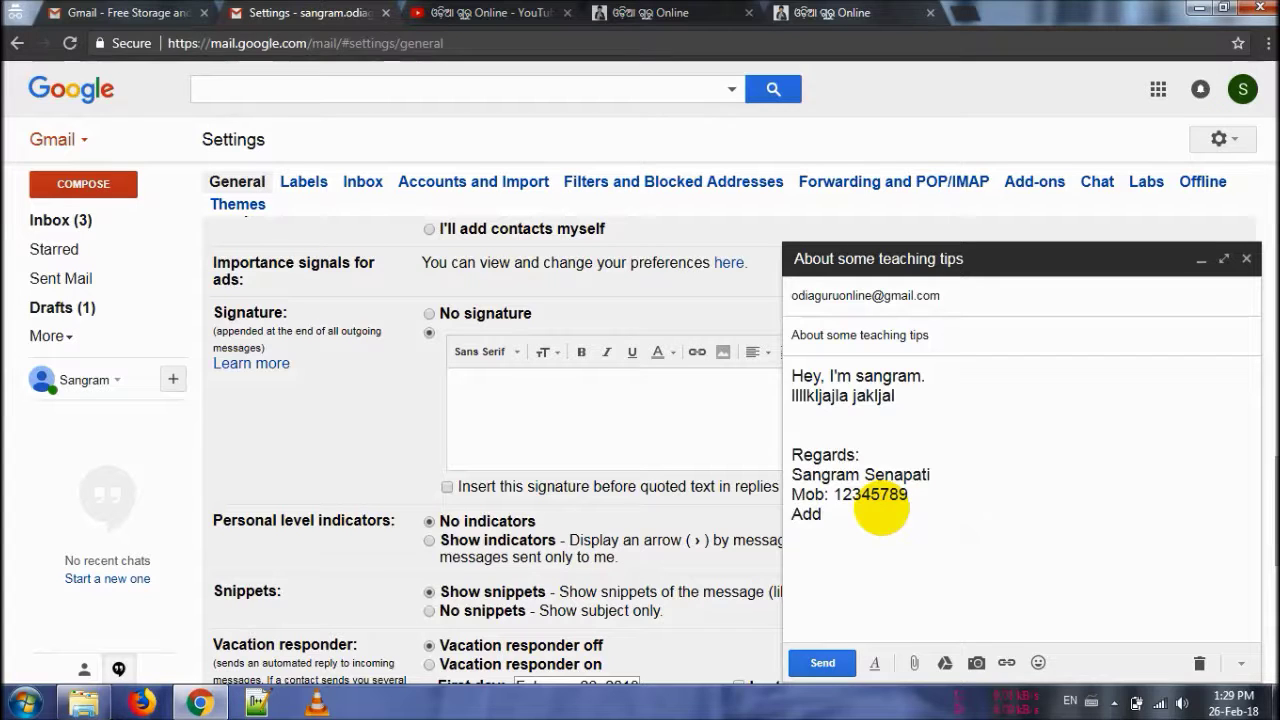
Step: Select the signature block, then discard the draft
key("shift+Up")
key("shift+Up")
key("shift+Up")
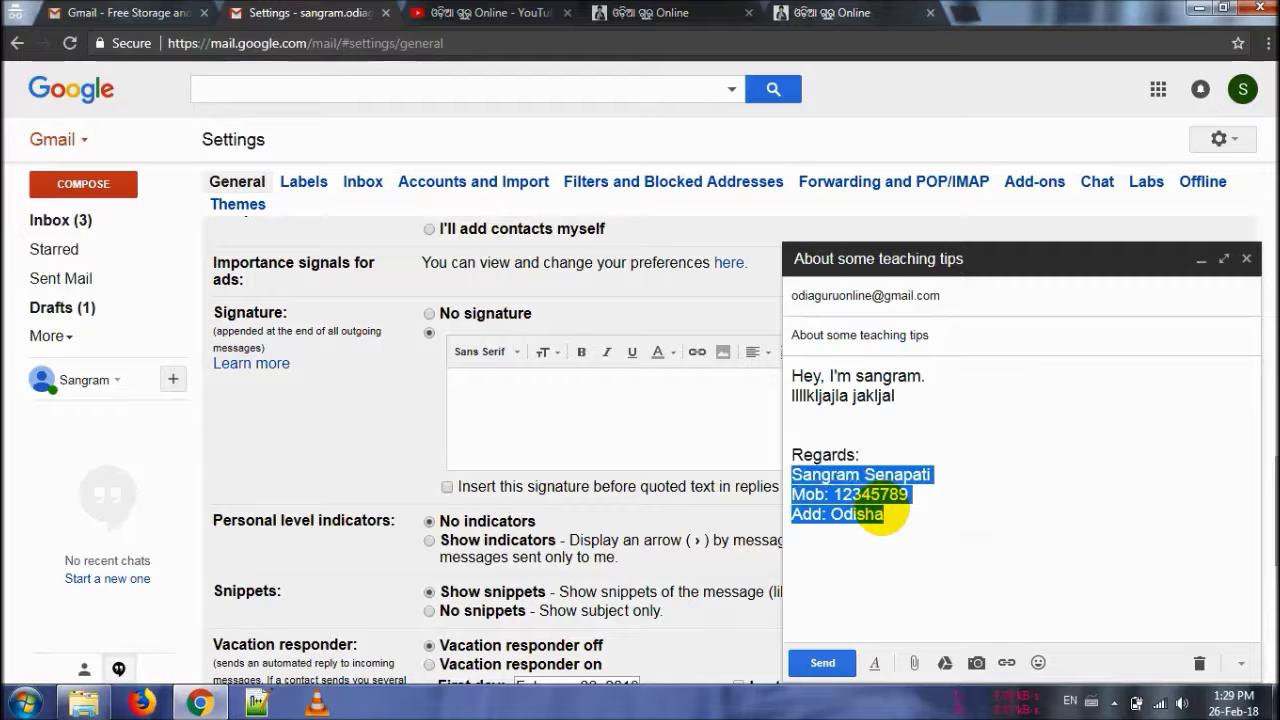
key("shift+Home")
key("ctrl+c")
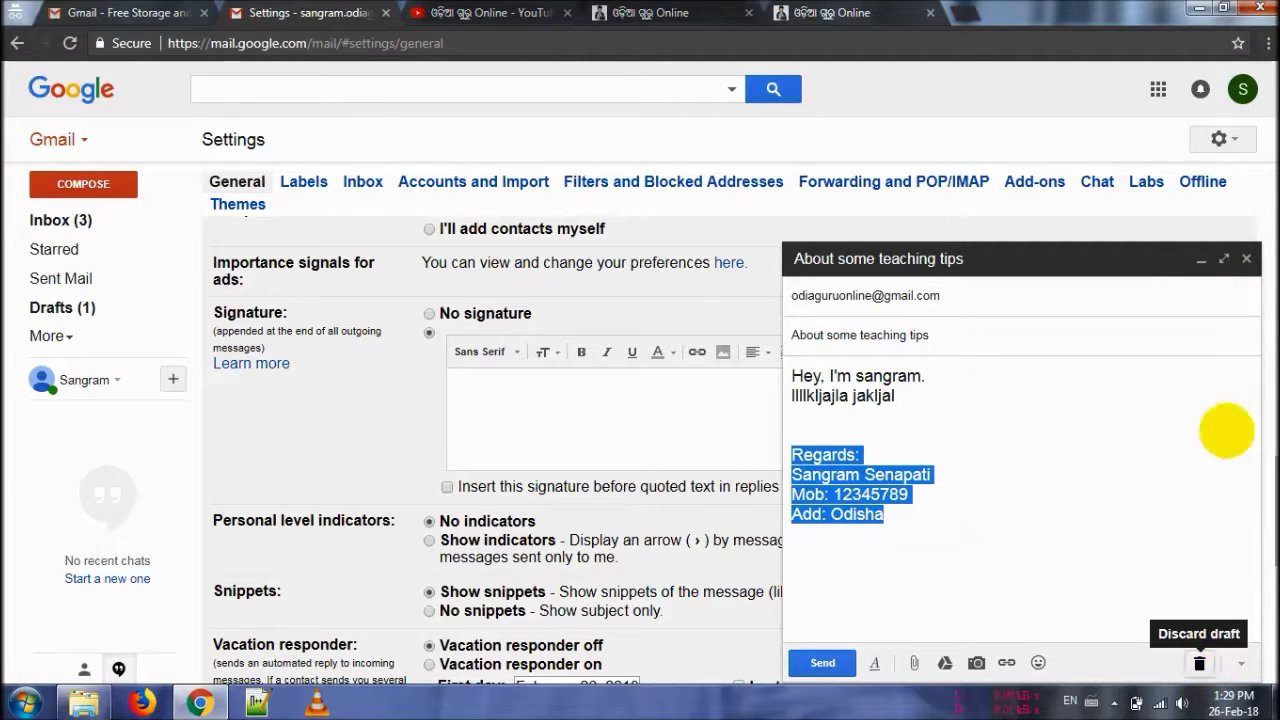
left_click(1199, 663)
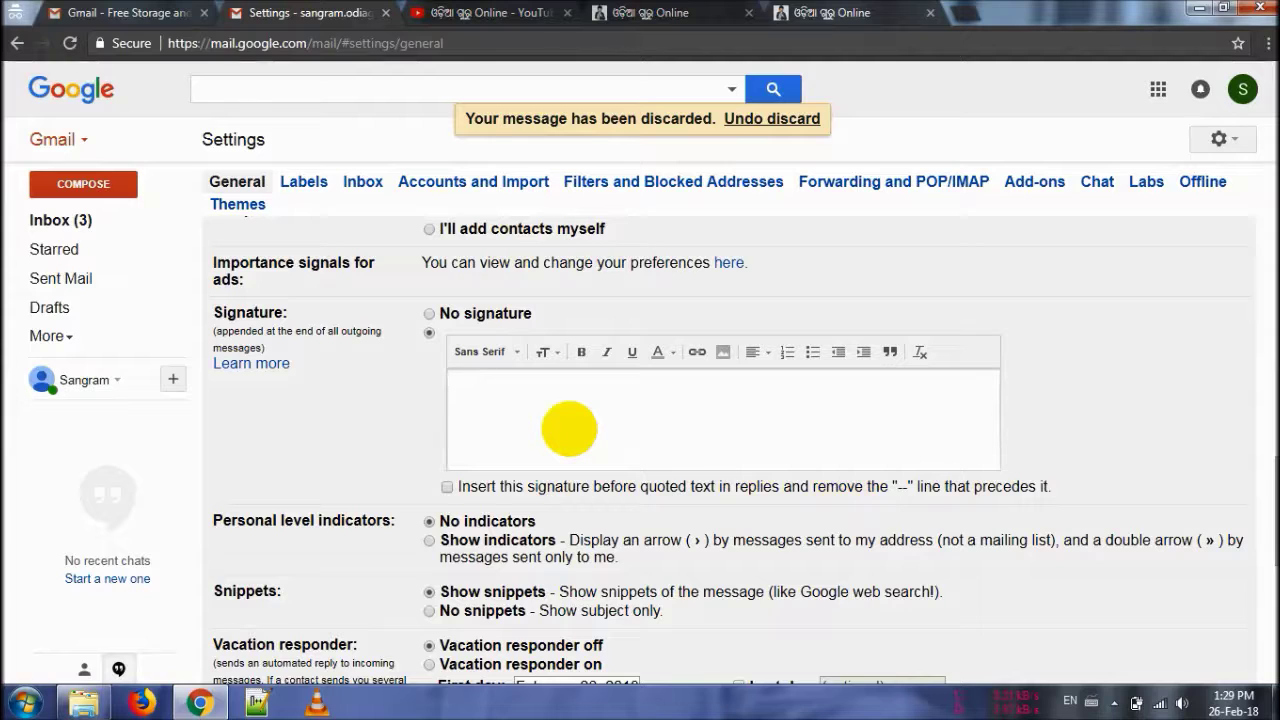
Step: Paste the four-line signature and try Huge and Large sizes before returning to Normal
key("ctrl+v")
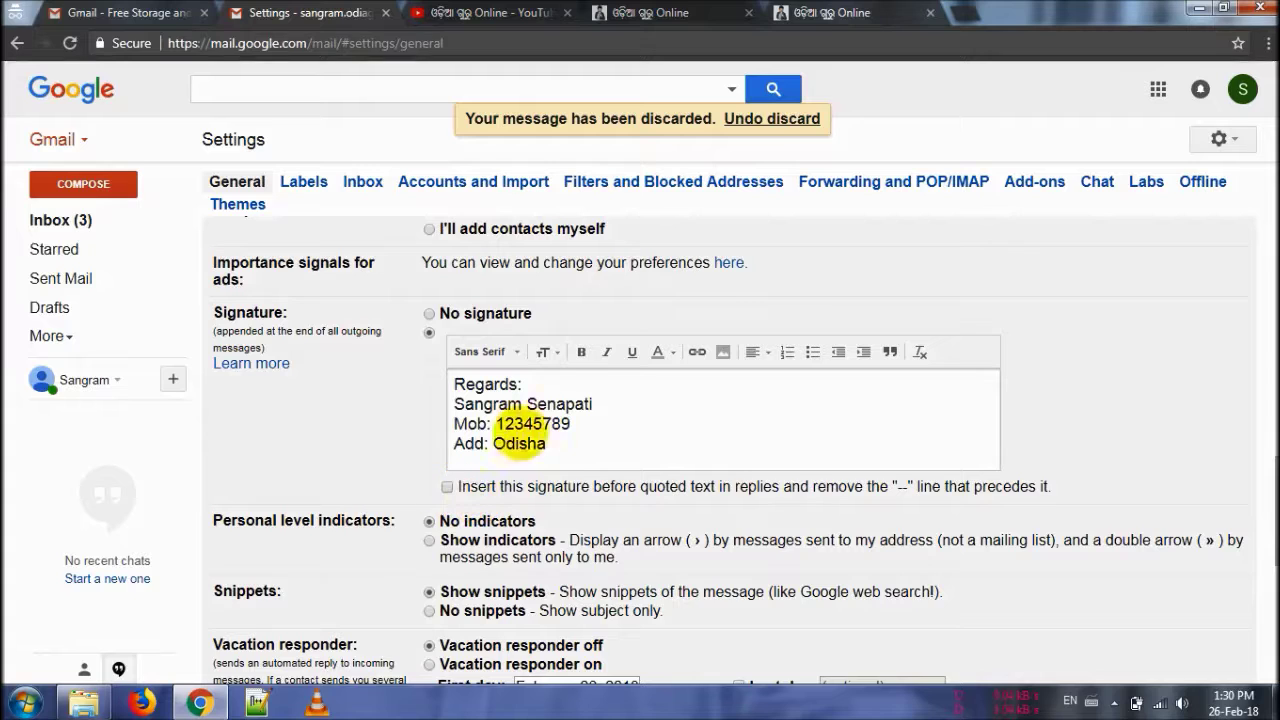
key("ctrl+a")
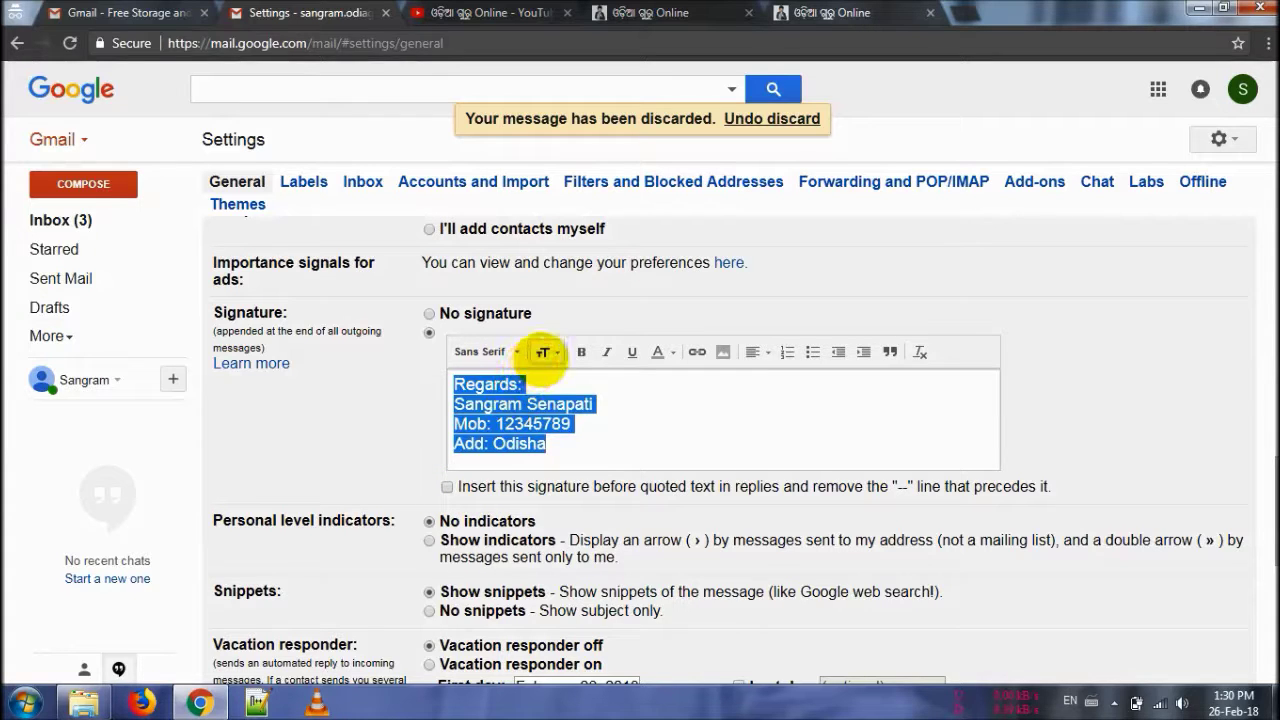
left_click(543, 352)
left_click(575, 312)
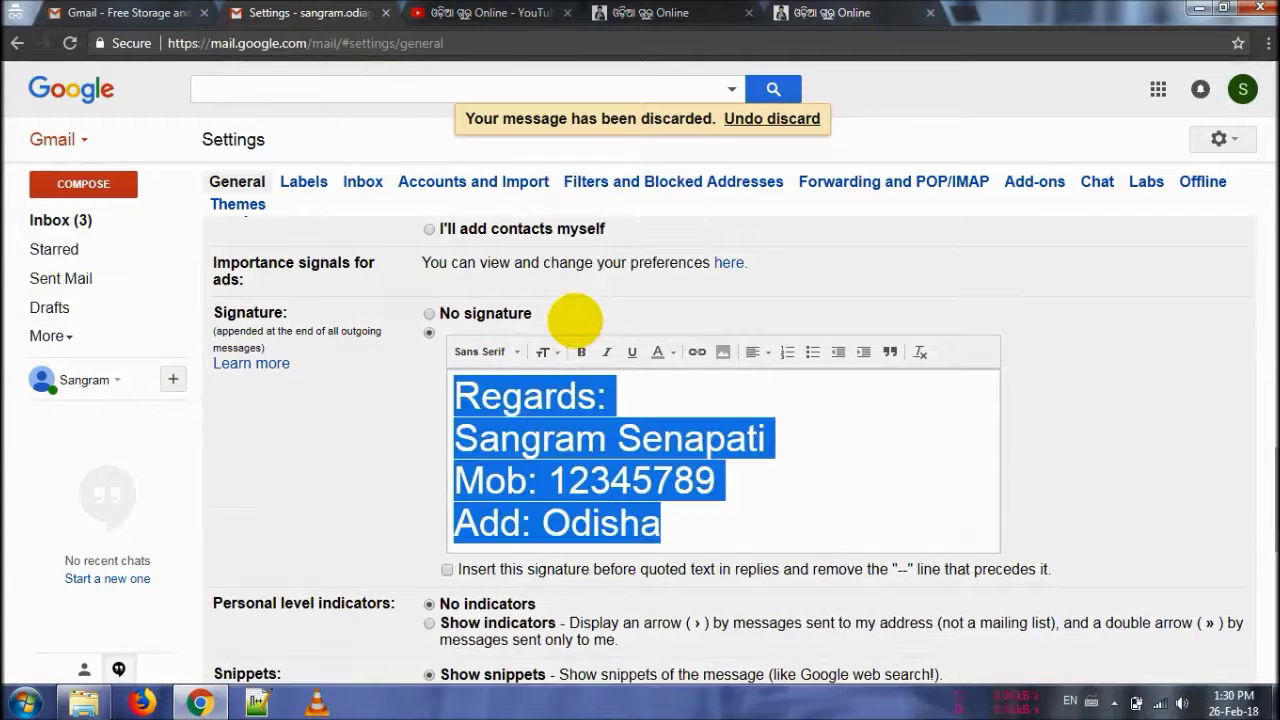
left_click(543, 354)
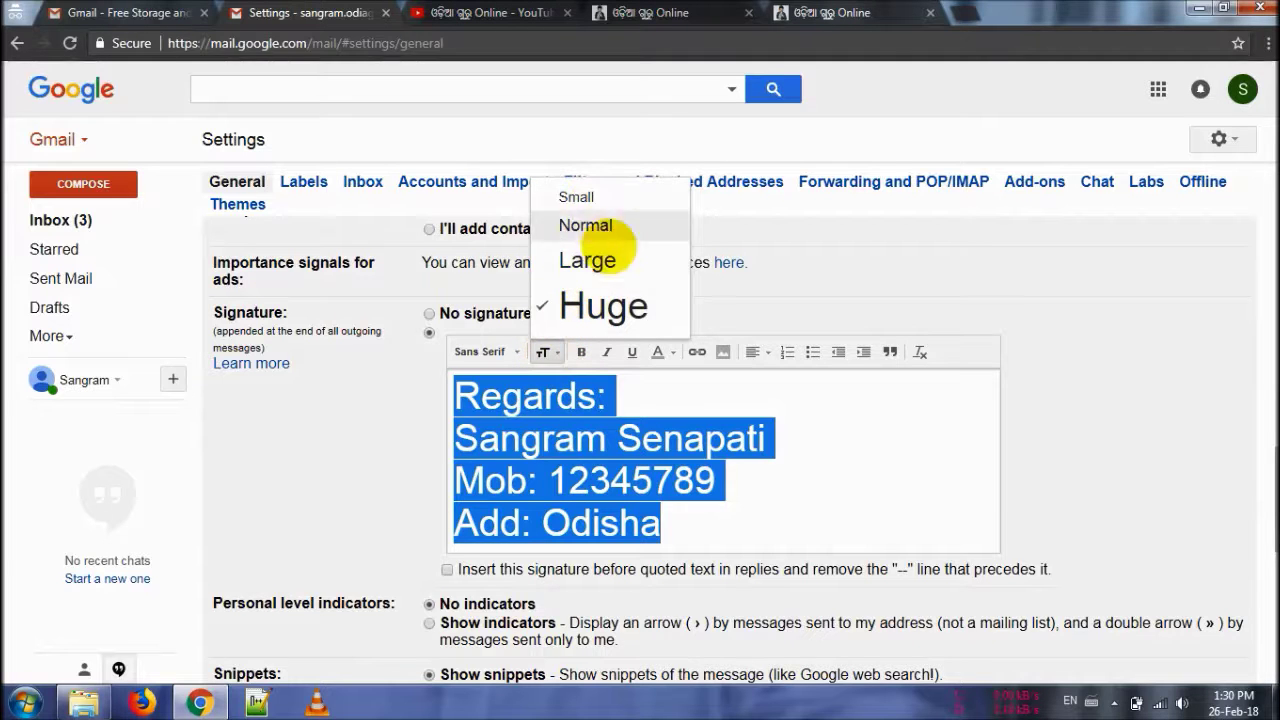
left_click(587, 260)
left_click(548, 351)
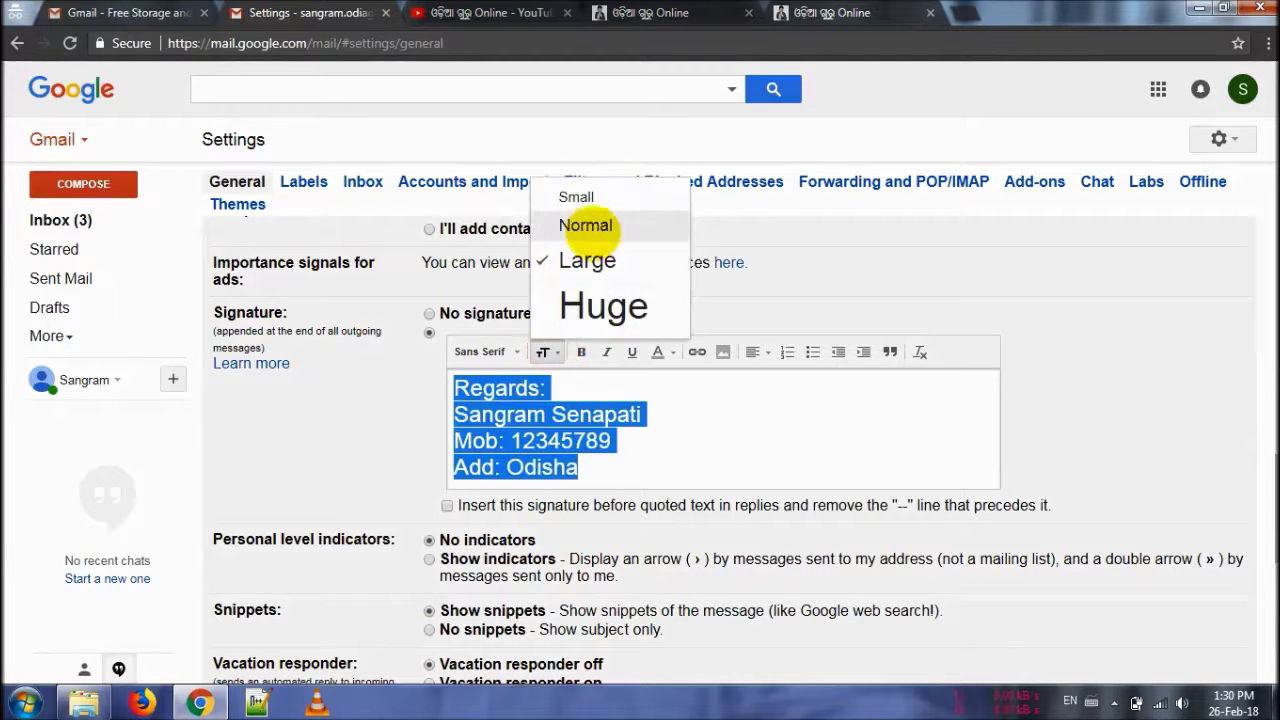
left_click(585, 225)
Step: Try bold and italic and leave both off, then colour the whole signature red
left_click(581, 352)
left_click(581, 352)
left_click(606, 352)
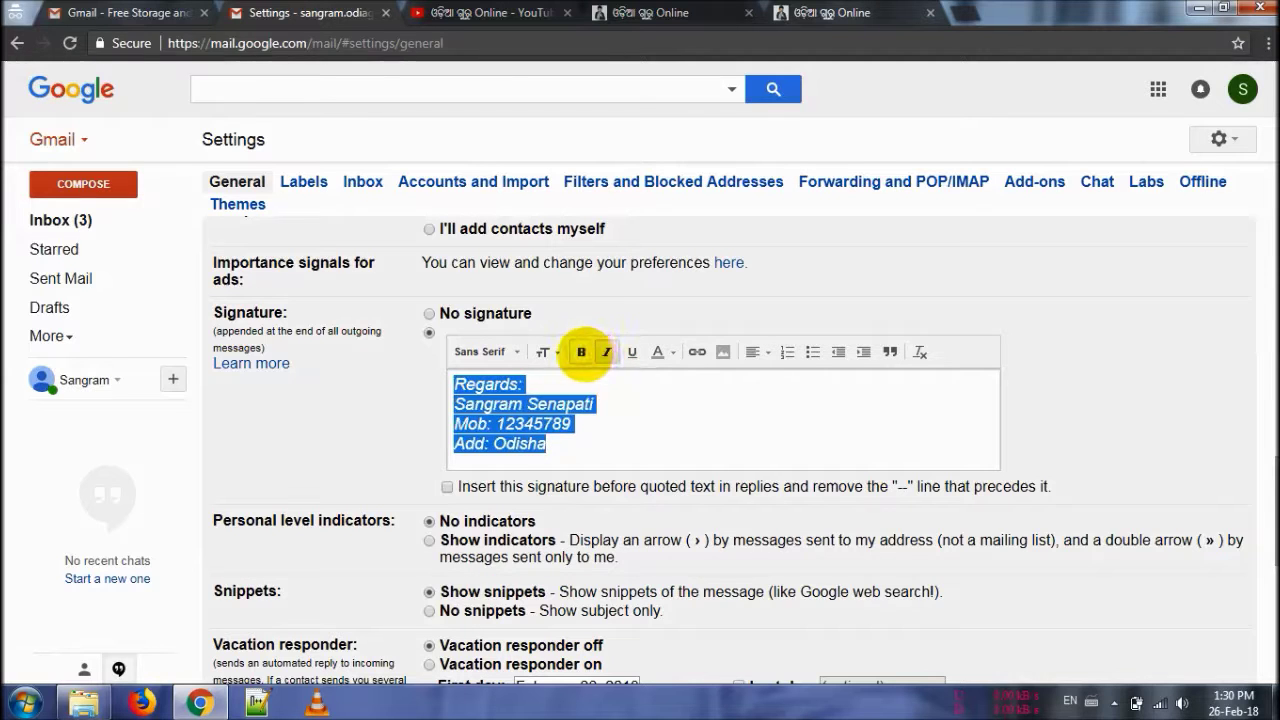
left_click(581, 352)
left_click(602, 352)
left_click(581, 352)
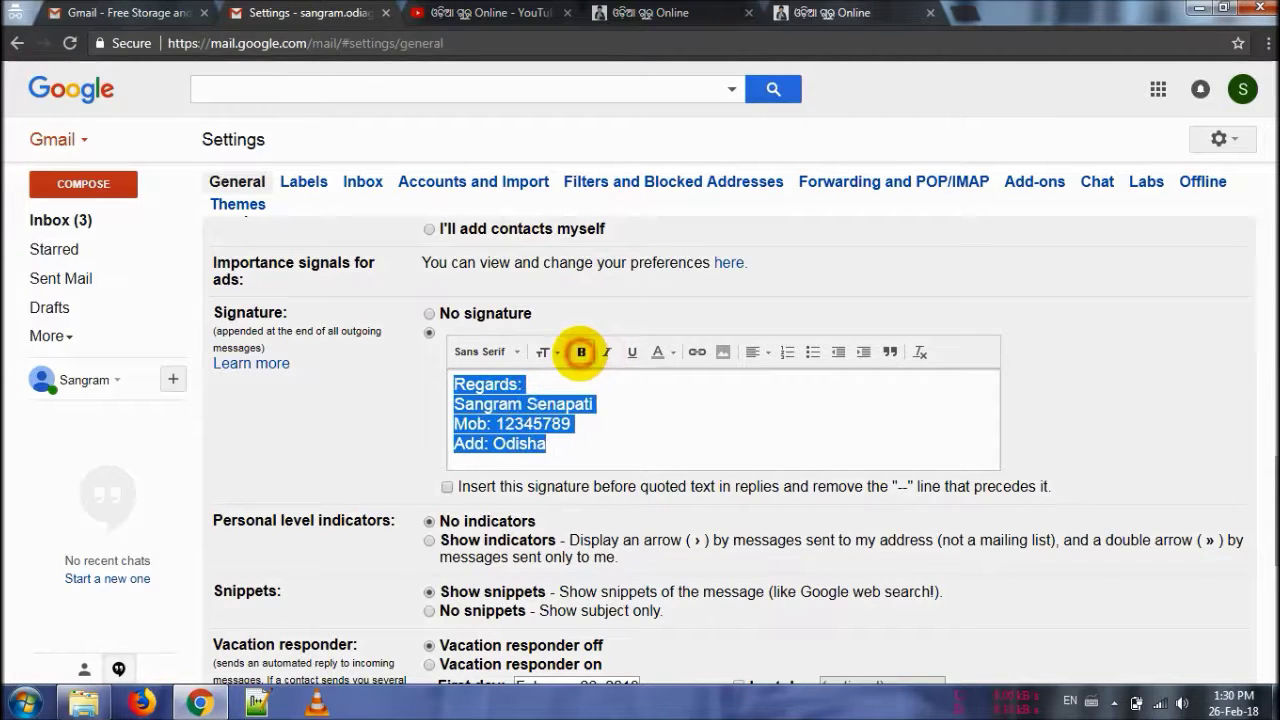
left_click(666, 353)
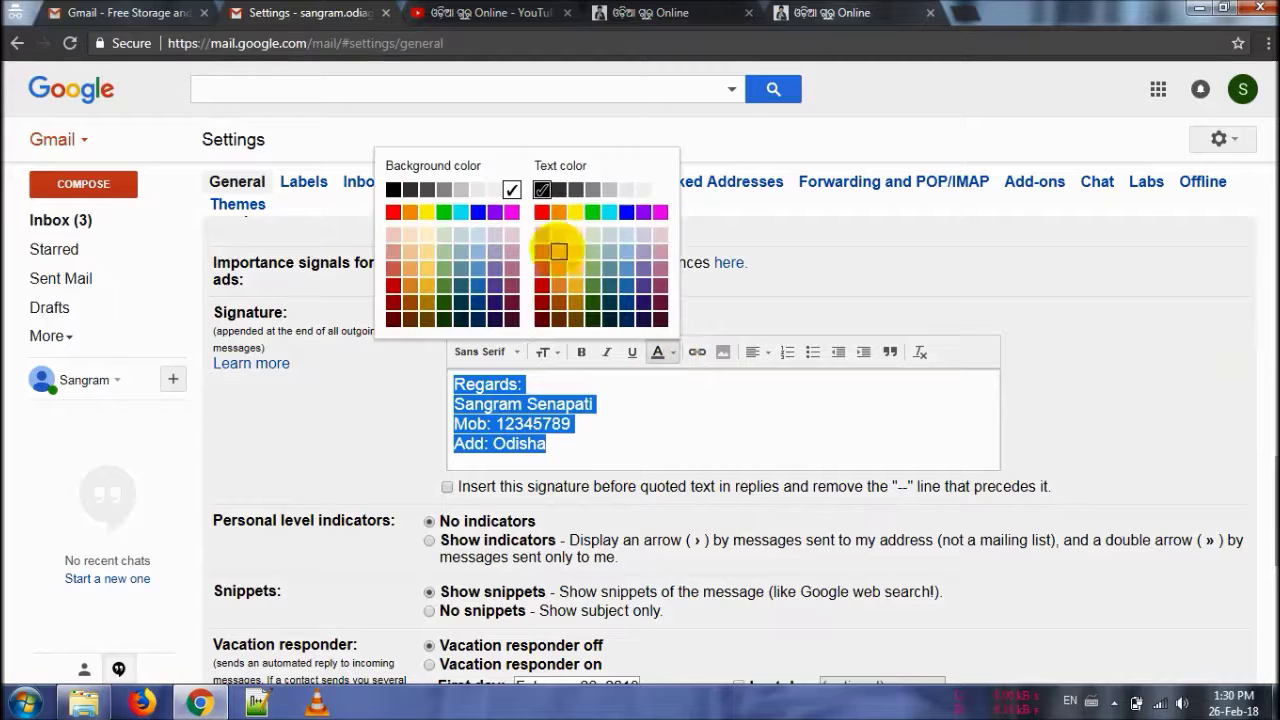
left_click(541, 212)
left_click(622, 408)
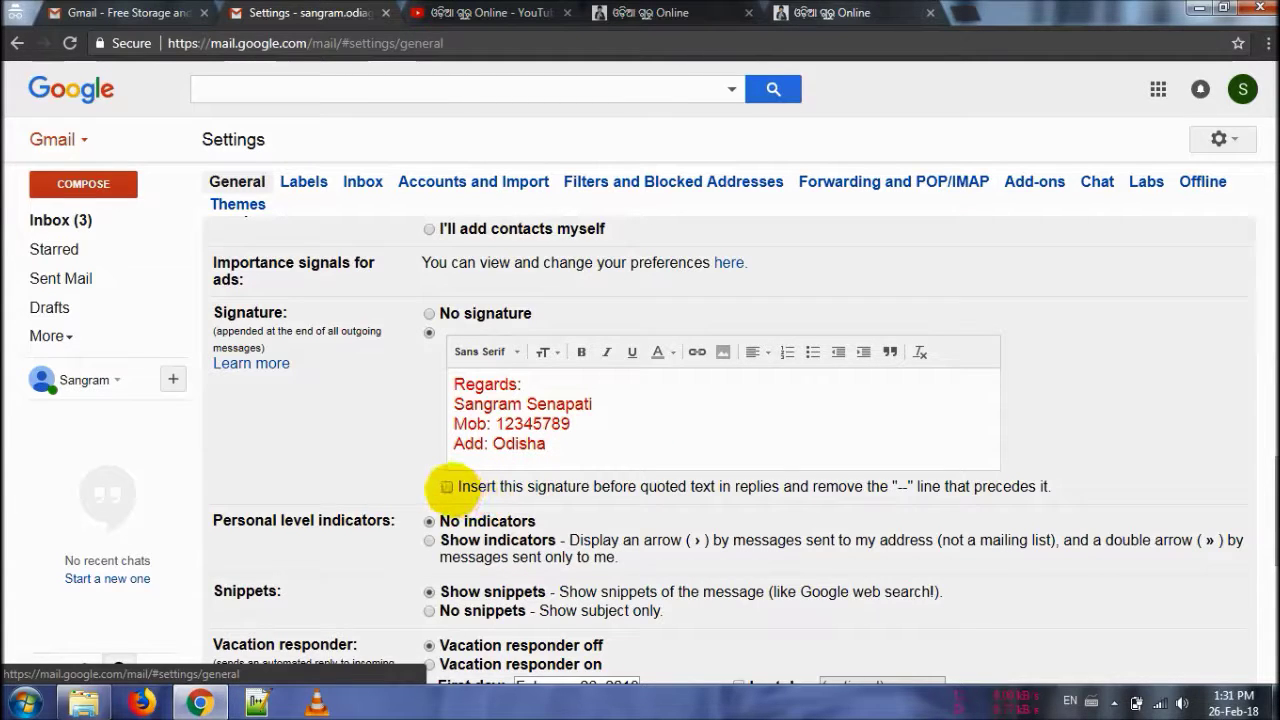
Step: Tick 'Insert this signature before quoted text' and save the settings changes
left_click(446, 487)
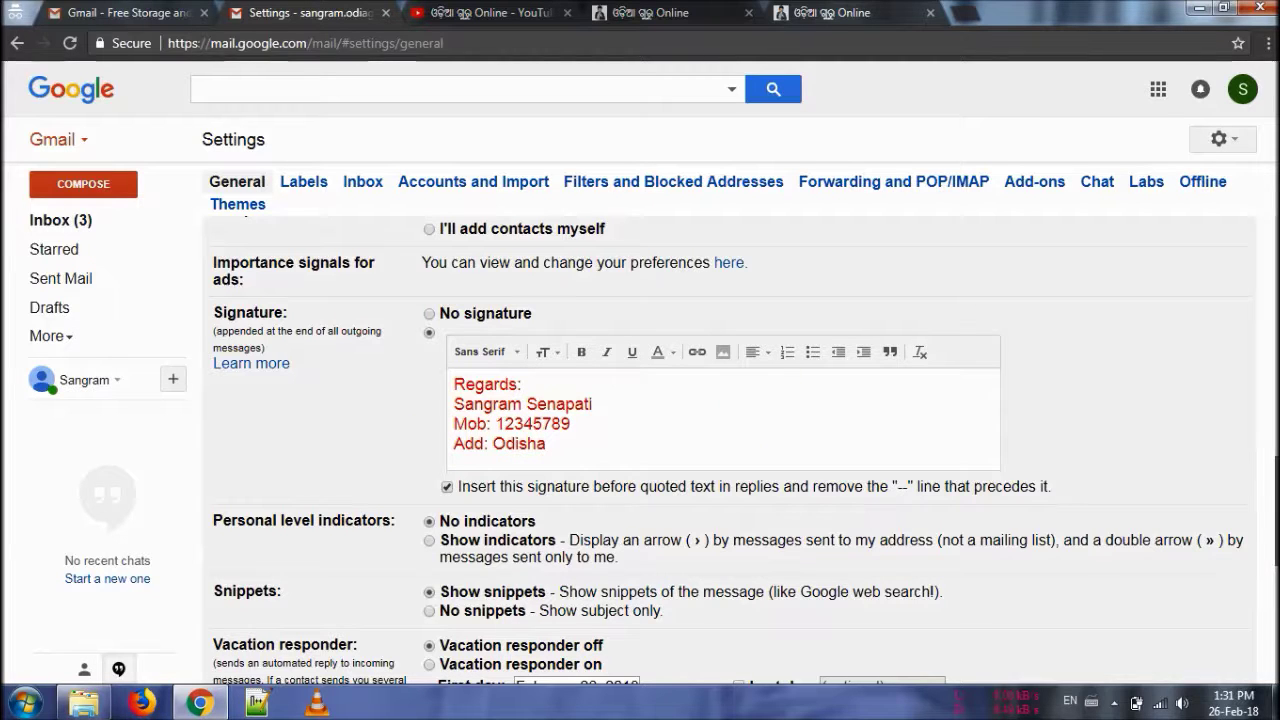
scroll(744, 451, "down", 5)
scroll(728, 440, "down", 1)
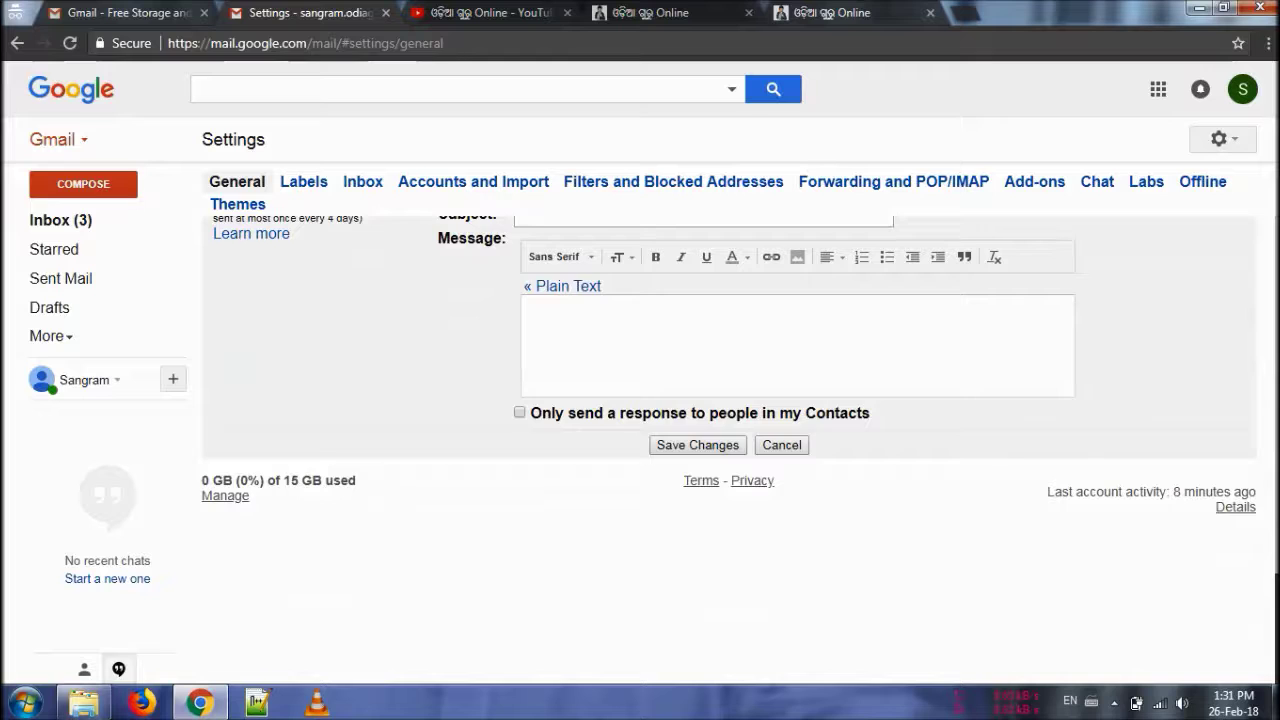
scroll(686, 523, "up", 1)
left_click(697, 553)
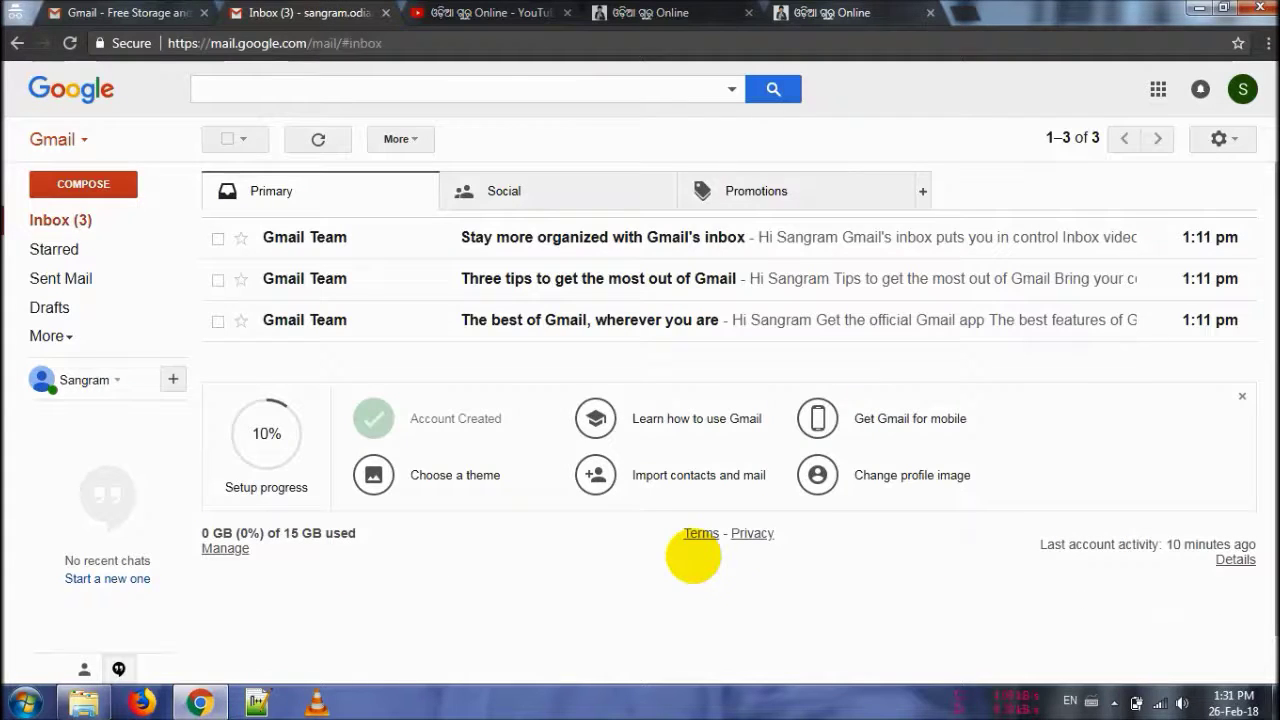
Step: Start a test message and add blank lines above the auto-inserted red signature
left_click(80, 186)
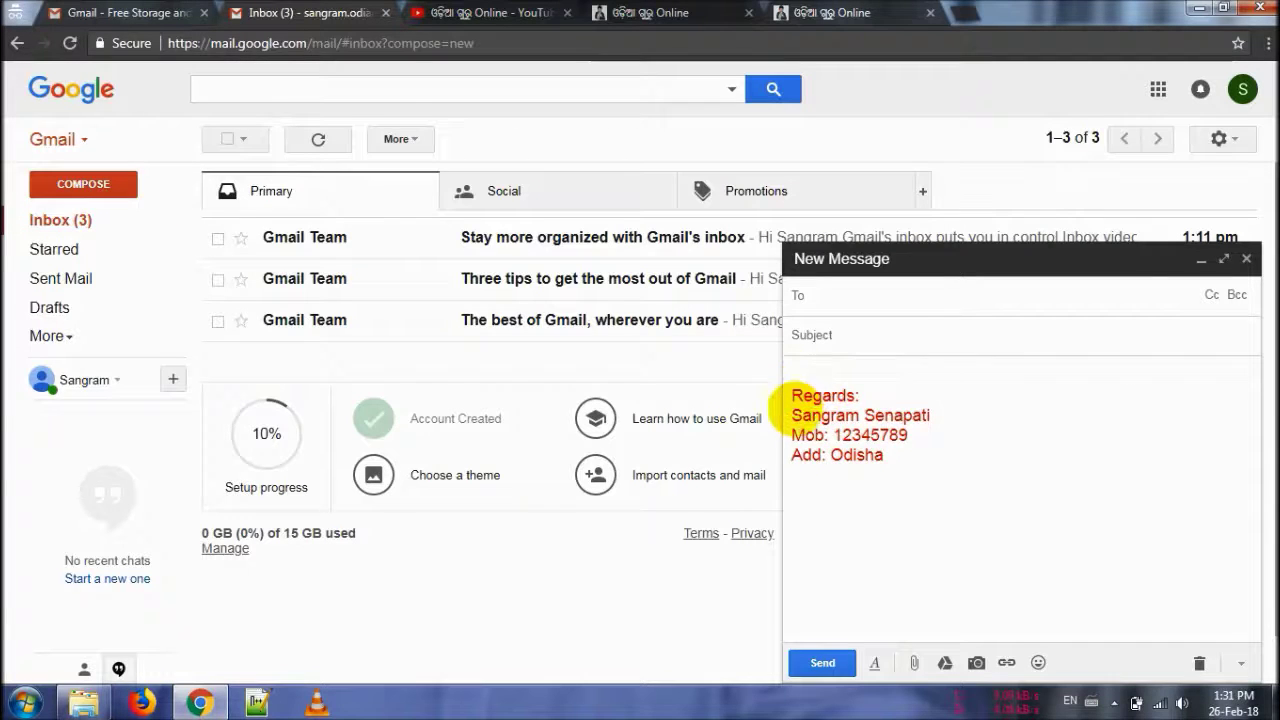
left_click(810, 372)
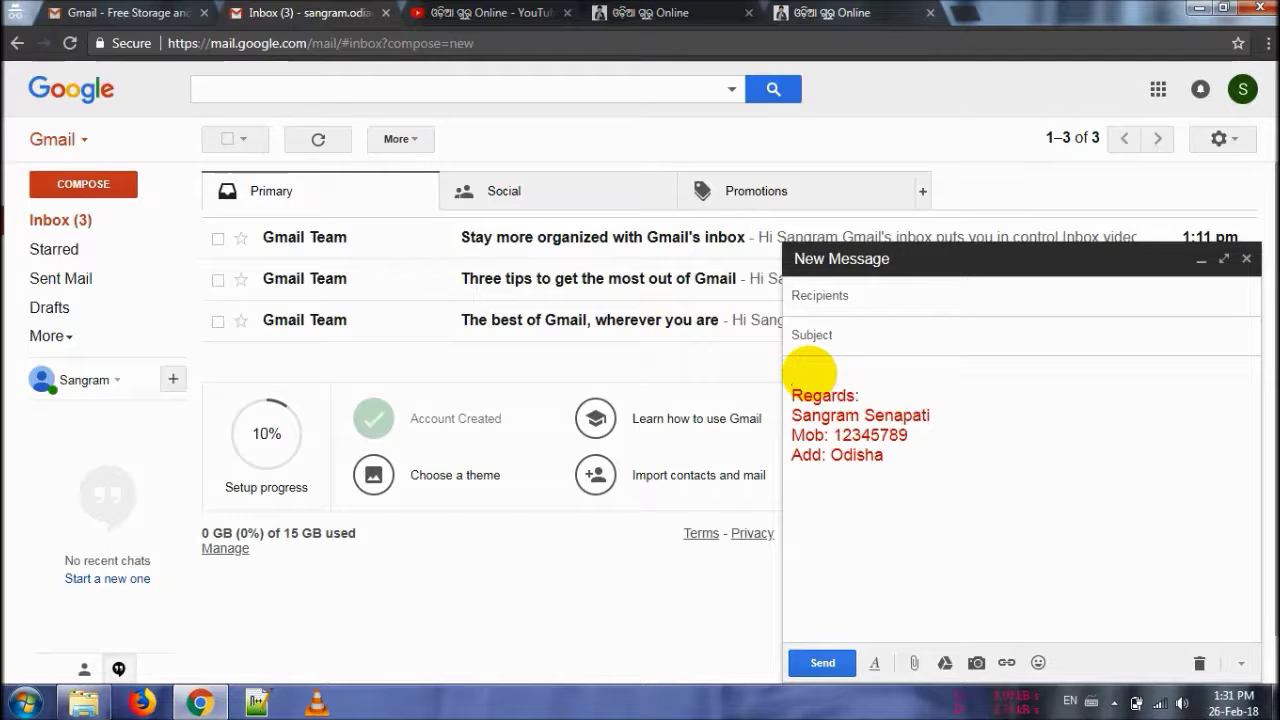
key("Return")
key("Return")
key("Up")
key("Up")
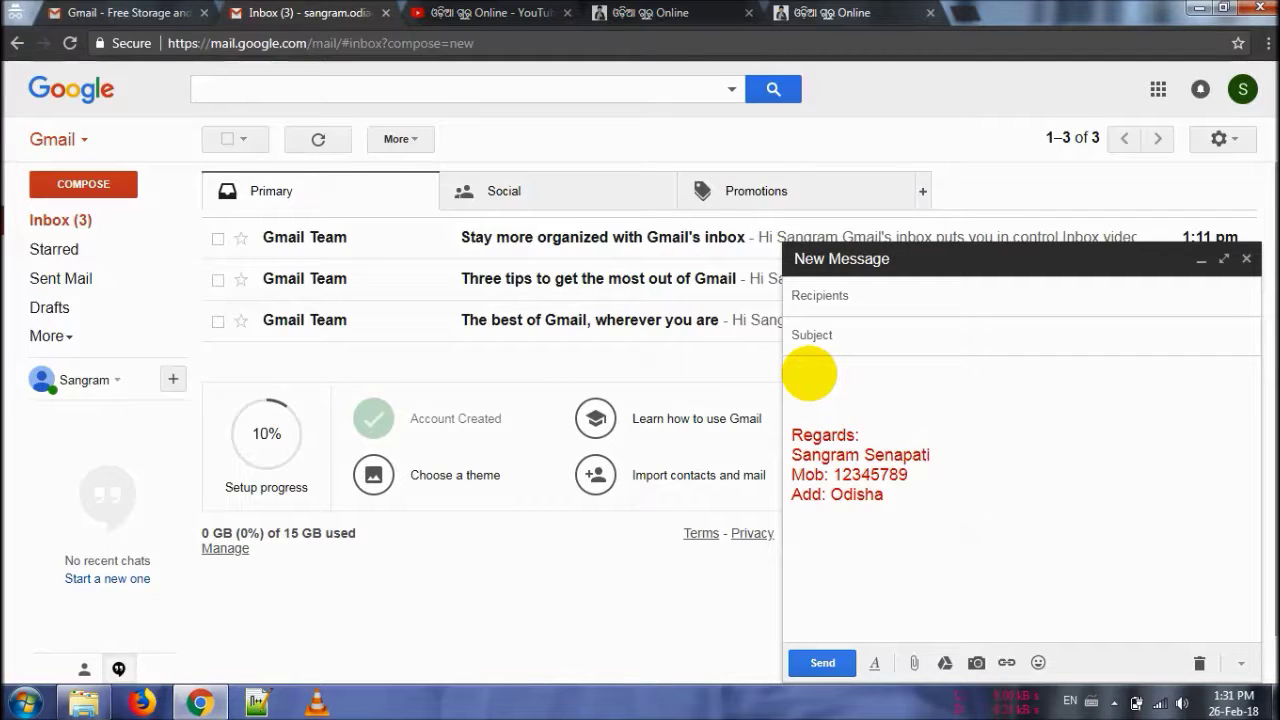
Step: Fill in the recipient's e-mail and subject 'About some teaching', then discard the test draft
key("shift+Tab")
type("Odia")
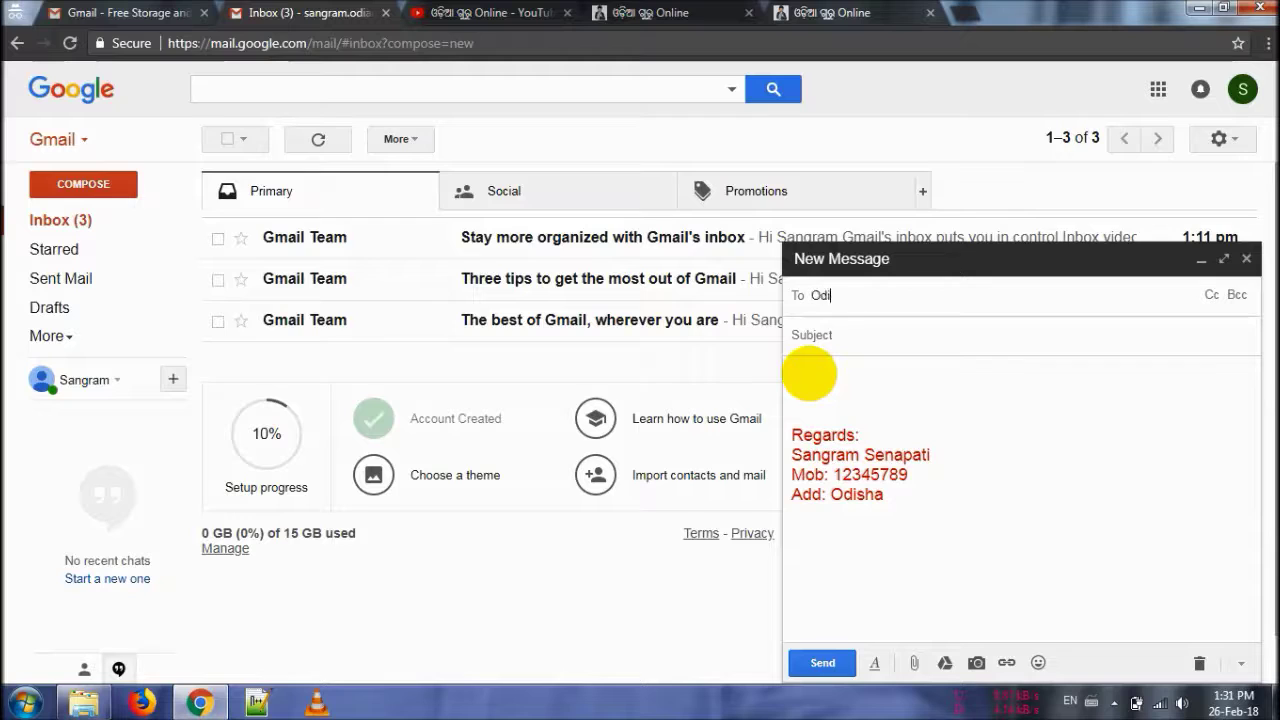
key("BackSpace")
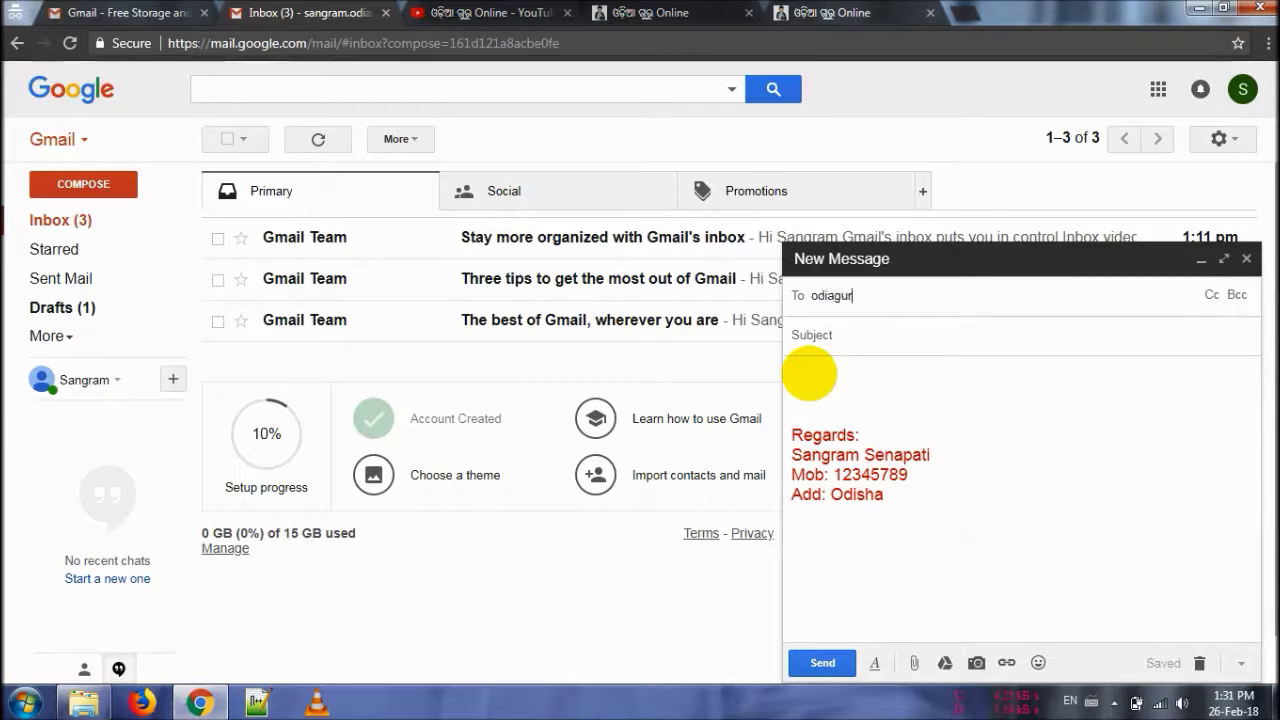
key("Return")
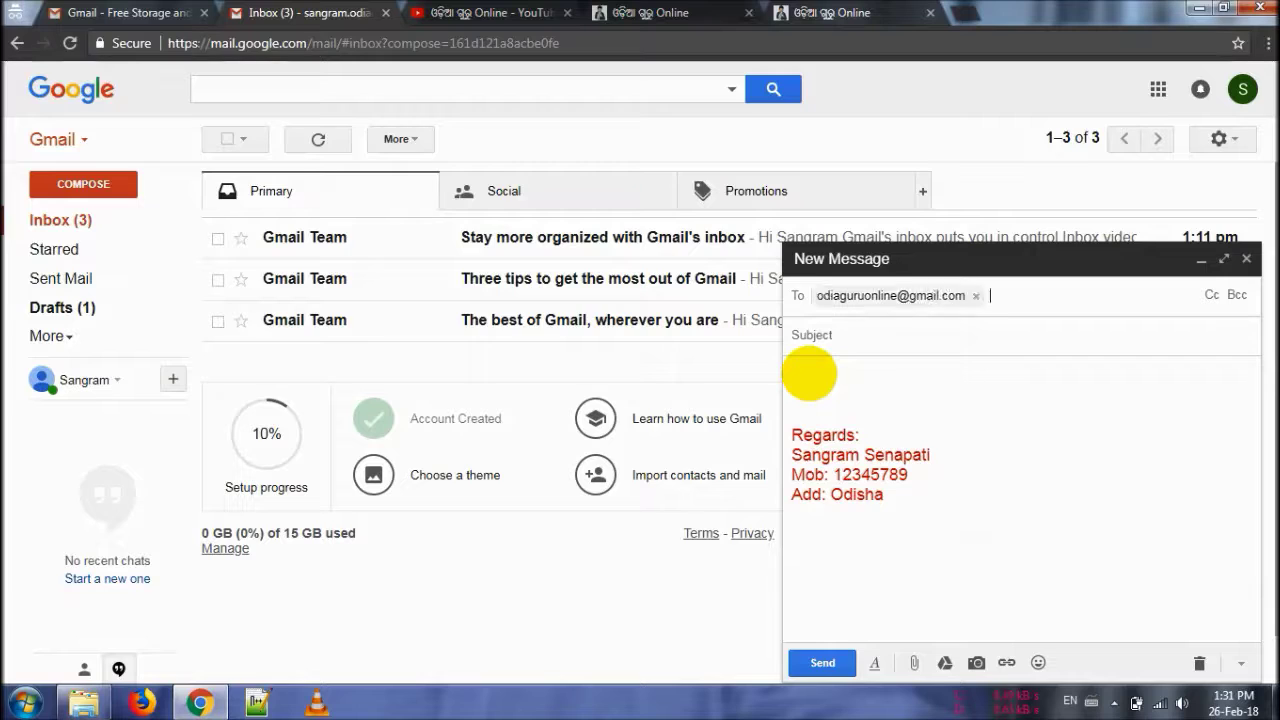
left_click(810, 340)
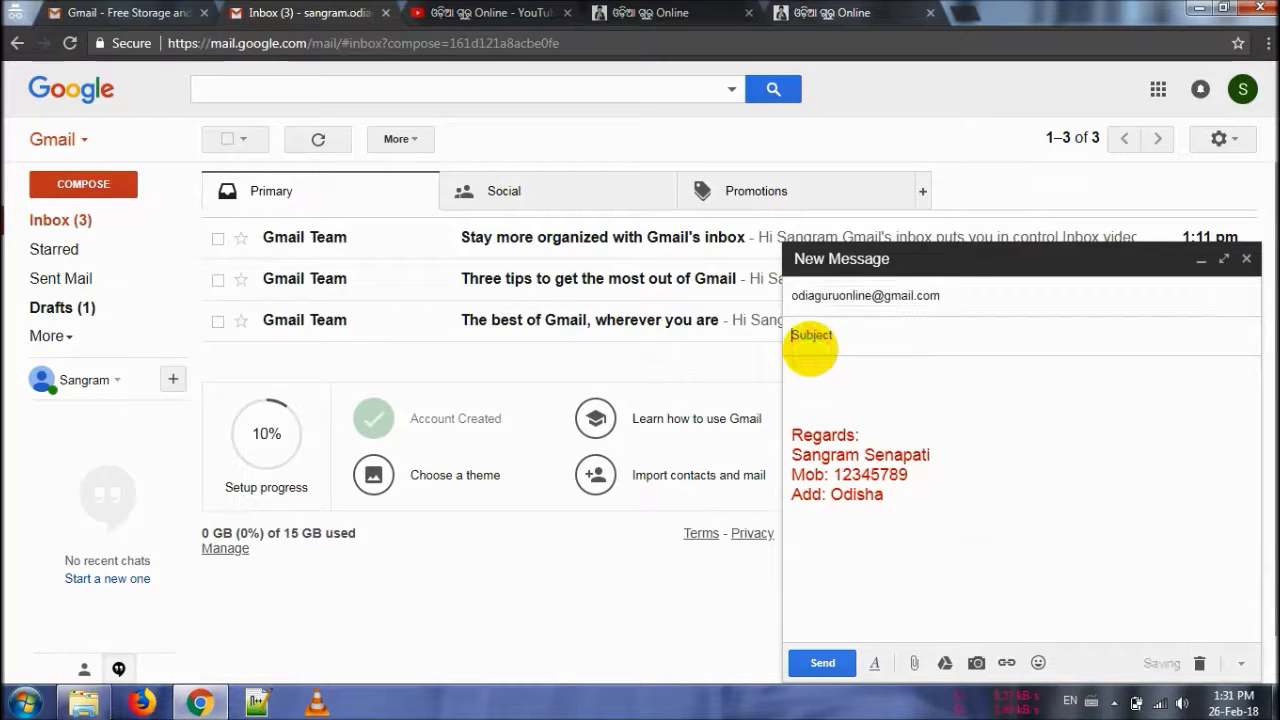
type("About some teaching tips")
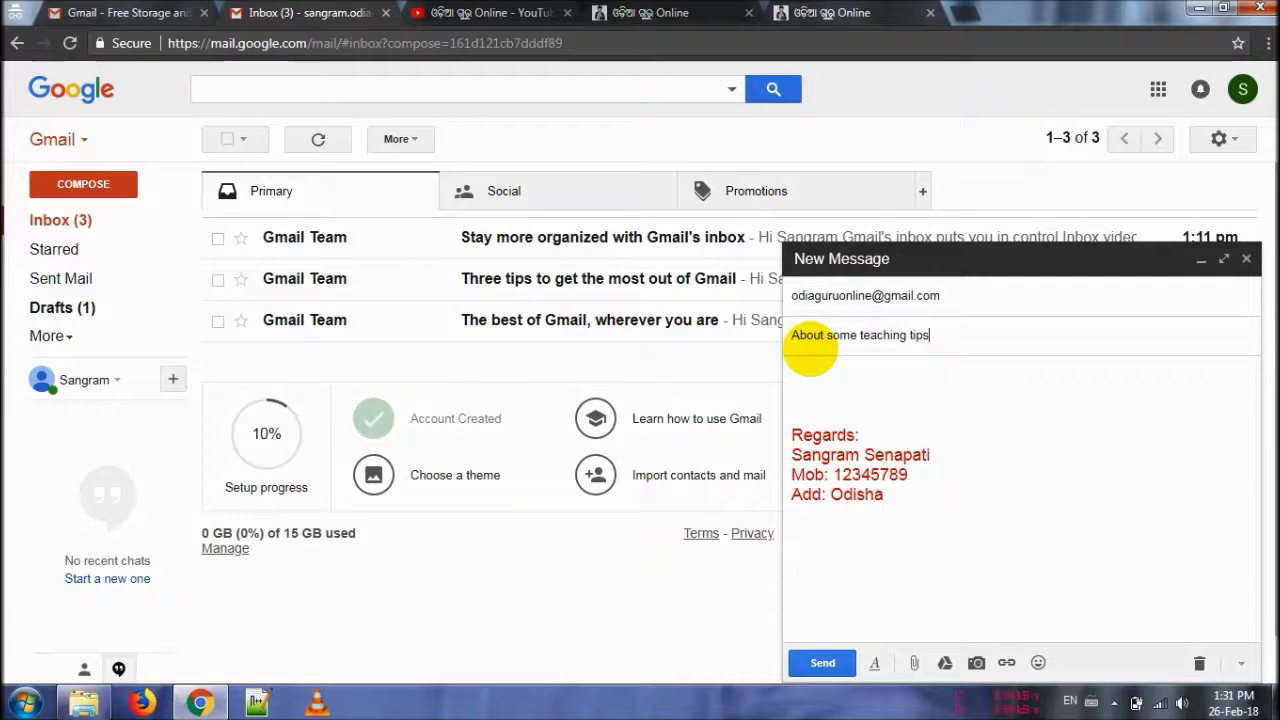
left_click(812, 362)
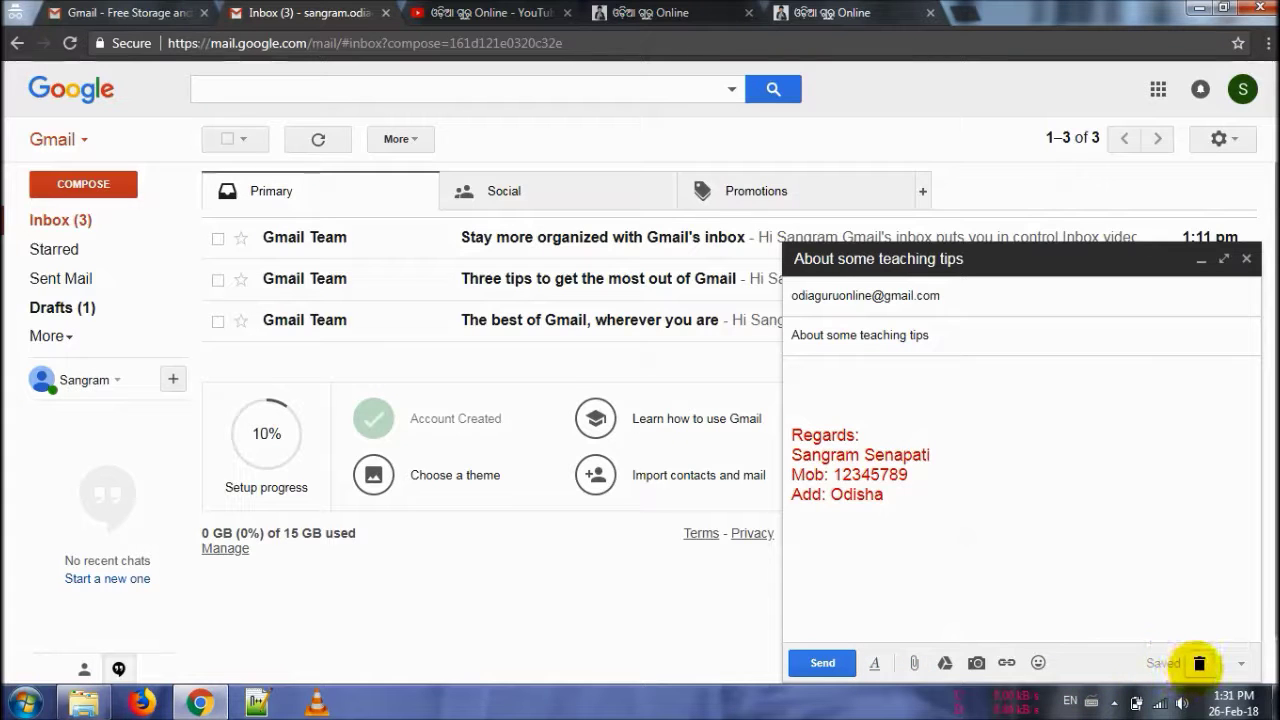
left_click(1199, 663)
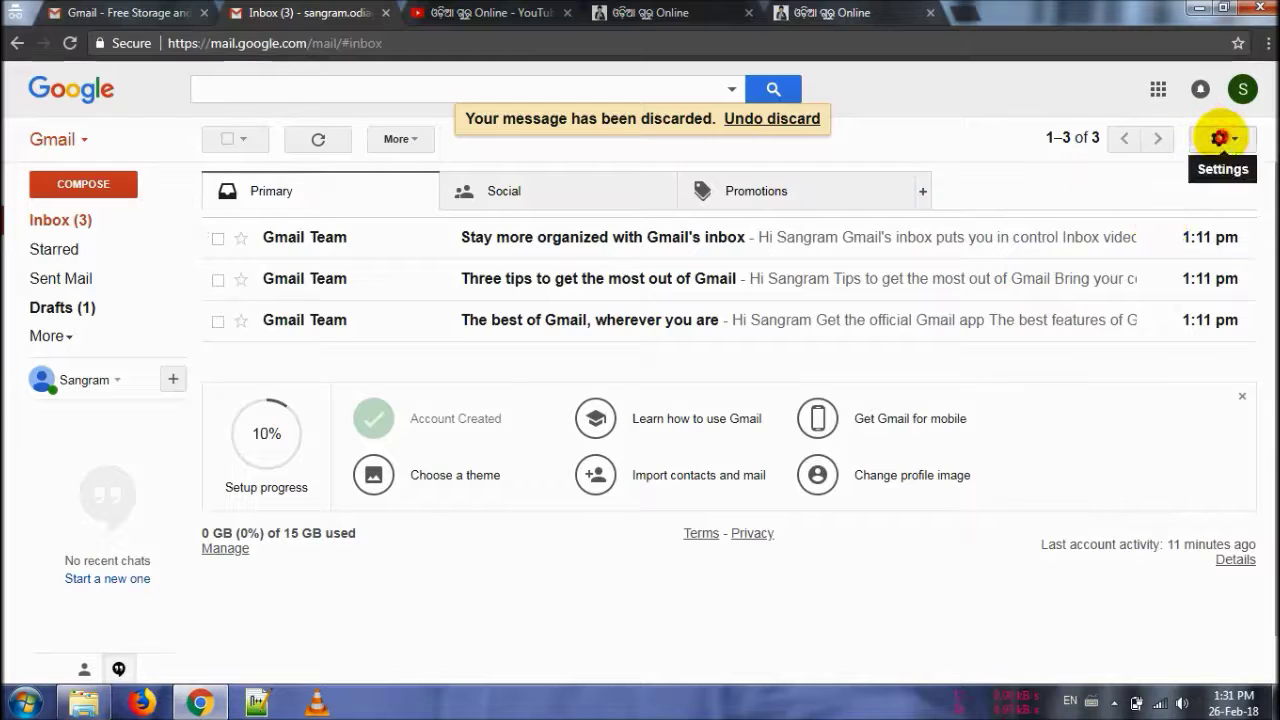
Step: Open the Themes picker from the settings gear menu
left_click(1220, 139)
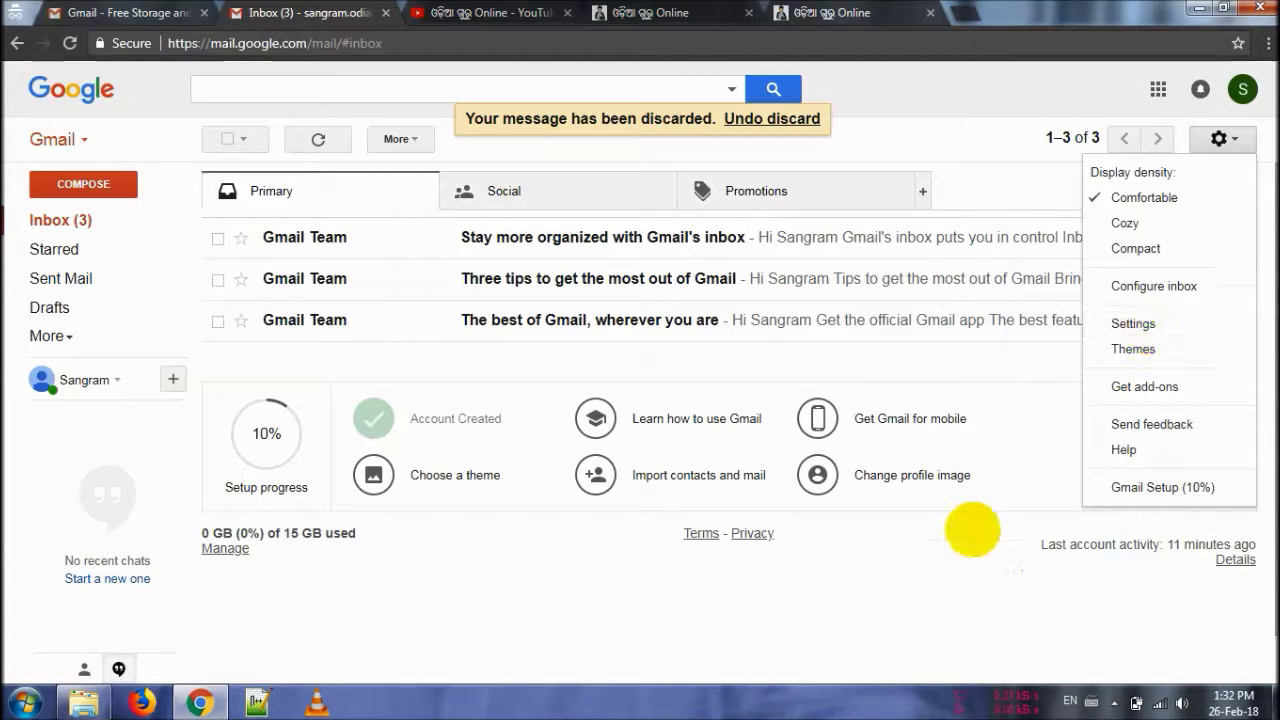
left_click(916, 596)
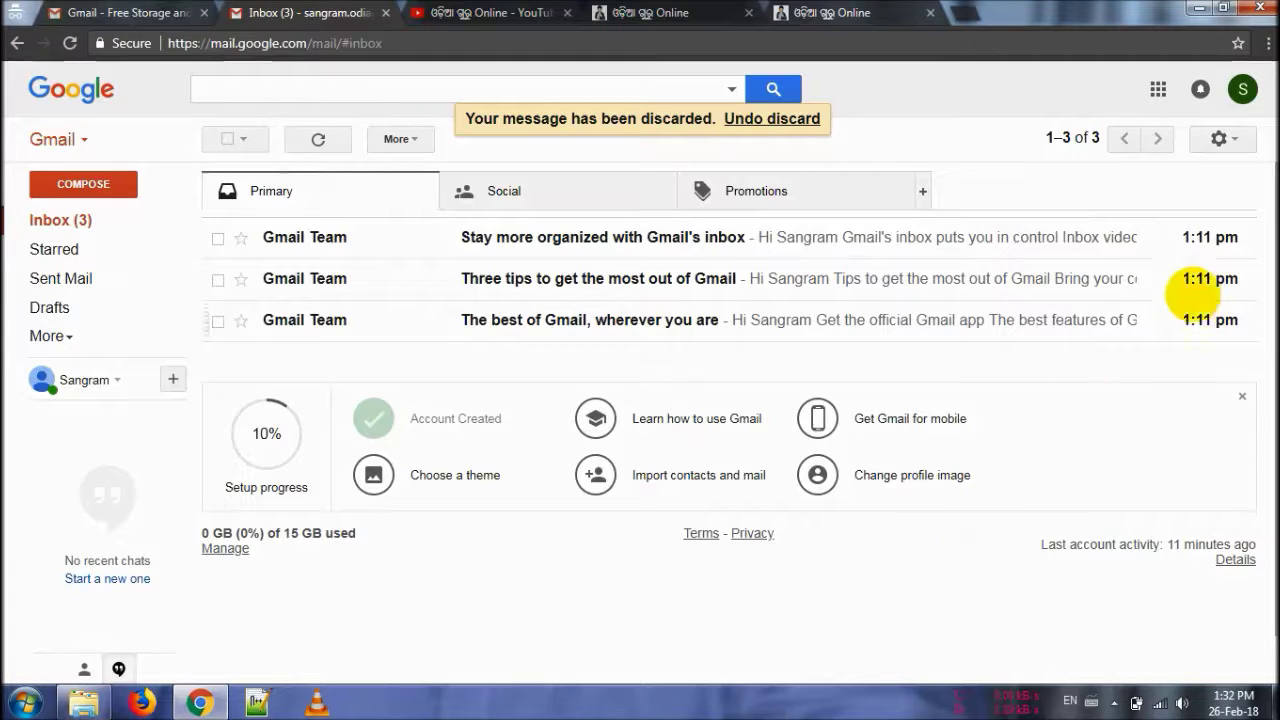
left_click(1220, 139)
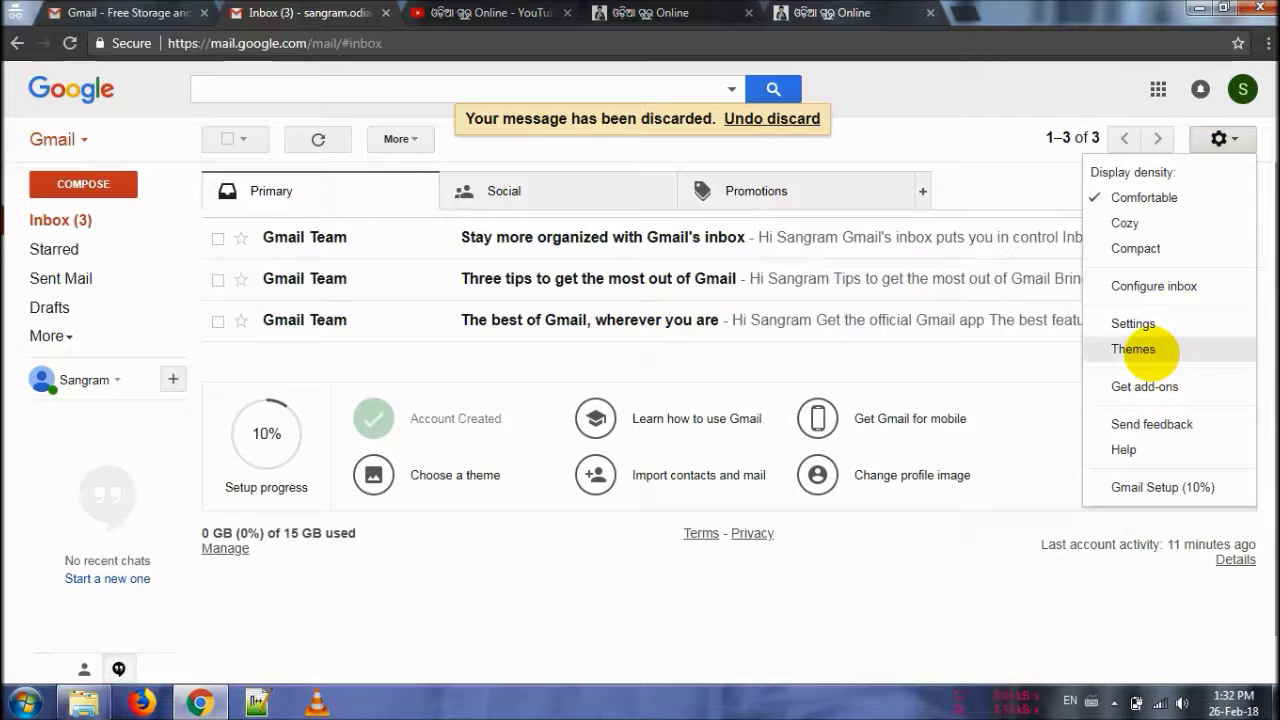
left_click(1152, 350)
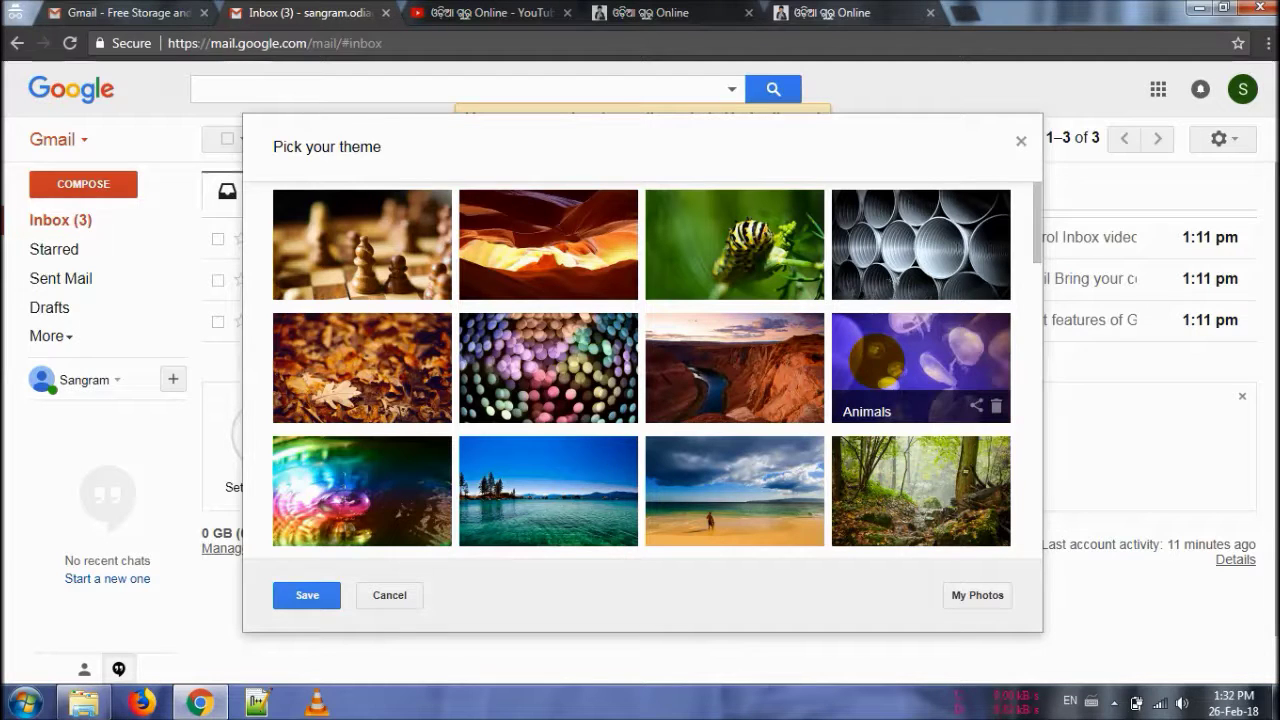
Step: Choose the purple jellyfish theme from Animals and save it as the inbox background
left_click(877, 362)
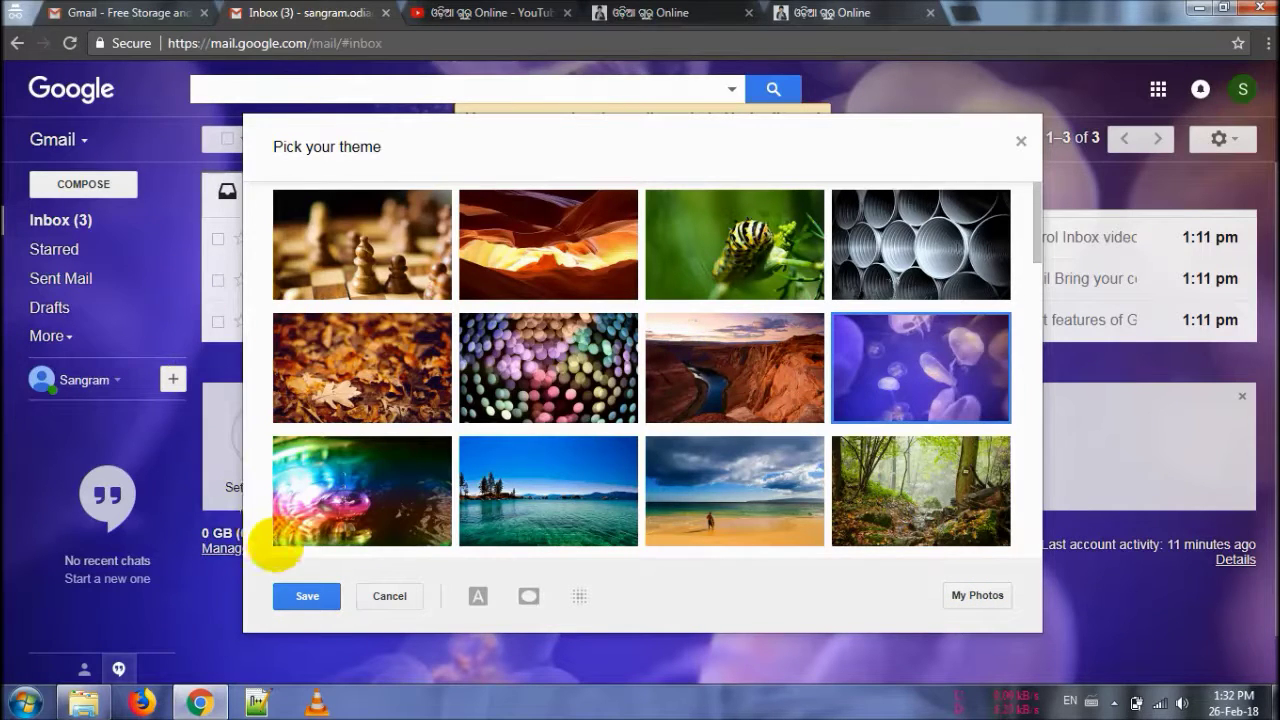
left_click(307, 596)
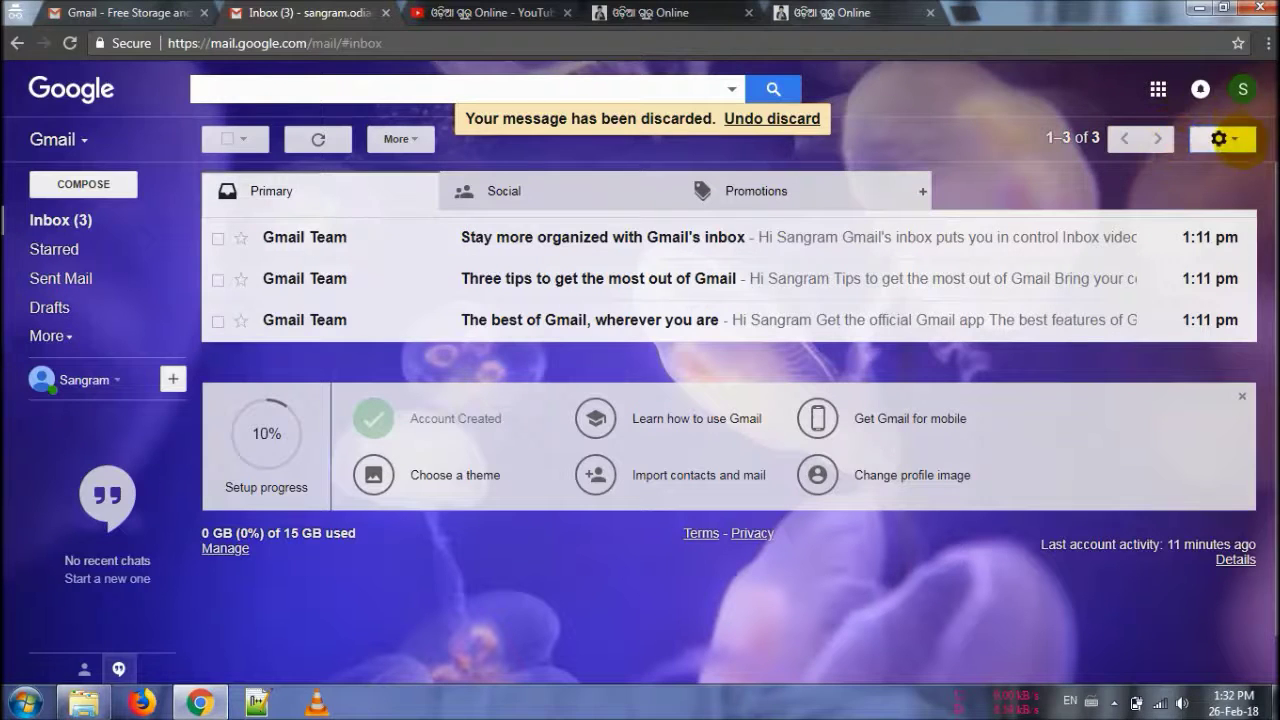
Step: Open the full settings page and scroll the General tab down to the Vacation responder section
left_click(1237, 140)
left_click(1155, 324)
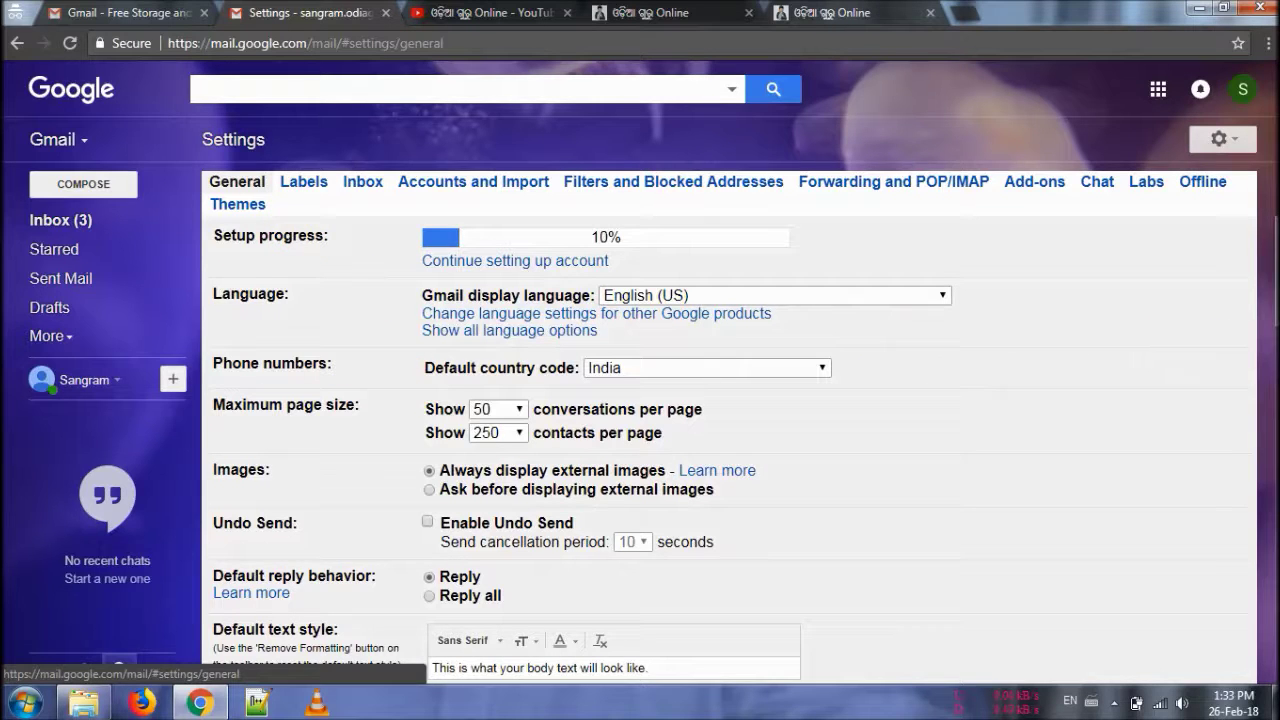
scroll(1275, 270, "down", 4)
scroll(1275, 270, "down", 6)
scroll(737, 452, "down", 1)
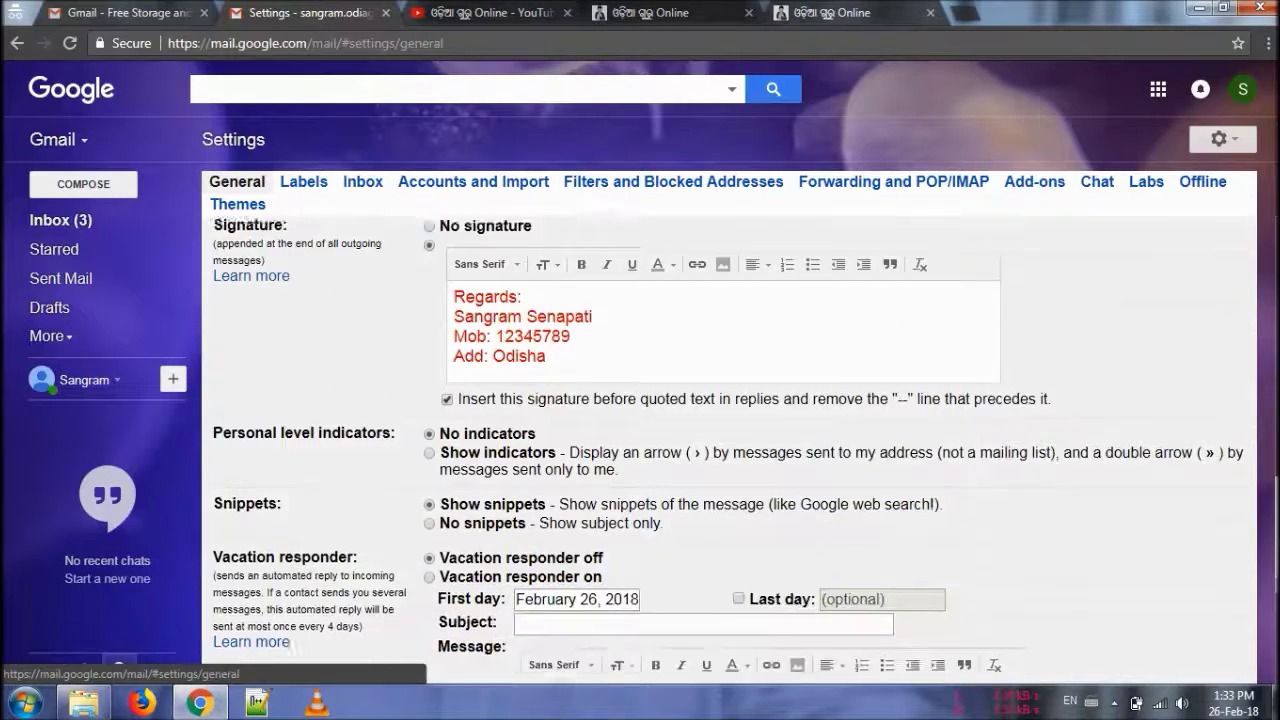
scroll(737, 452, "up", 1)
scroll(737, 452, "down", 2)
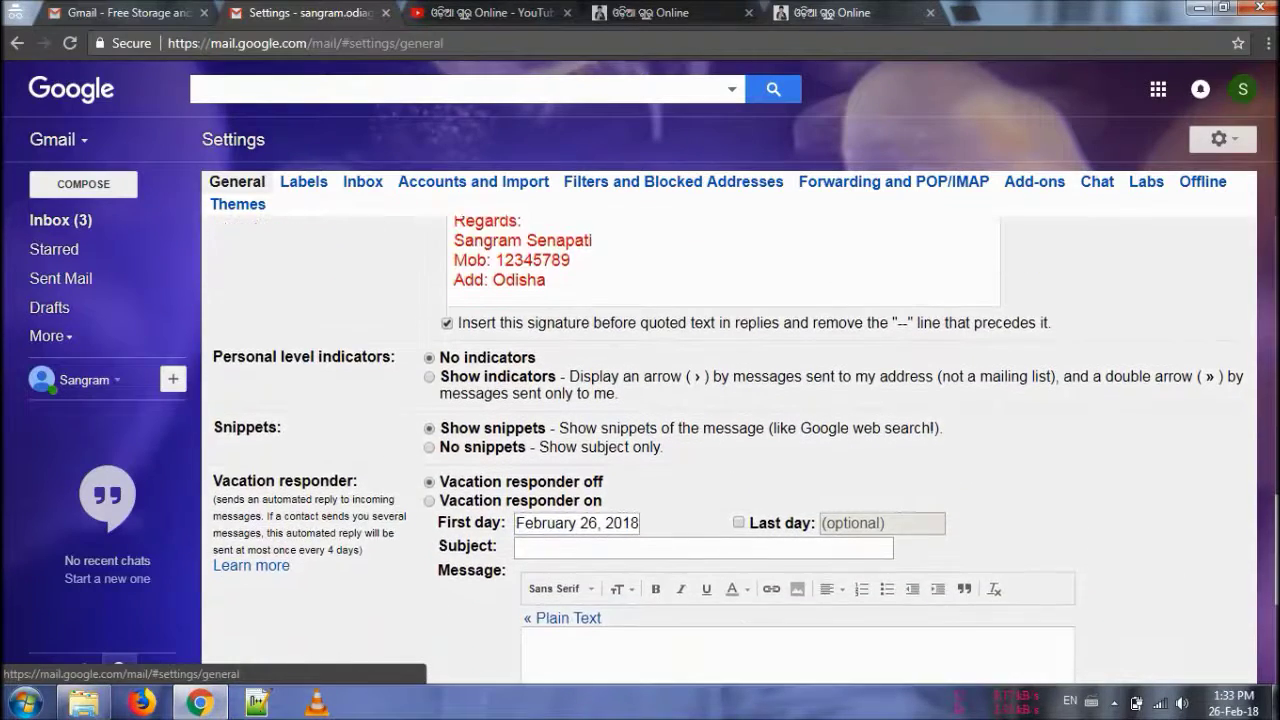
scroll(737, 452, "down", 3)
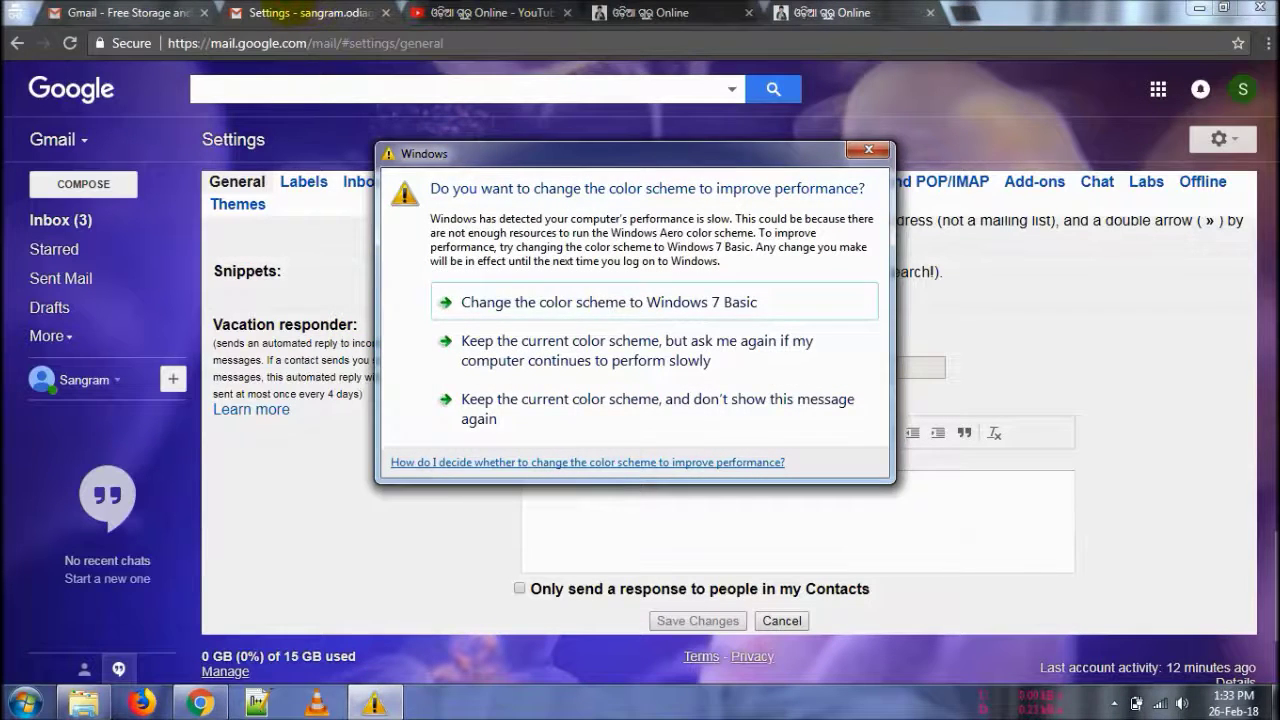
Step: Bring the Chrome window with Gmail back in front of the Windows colour-scheme prompt
left_click(280, 13)
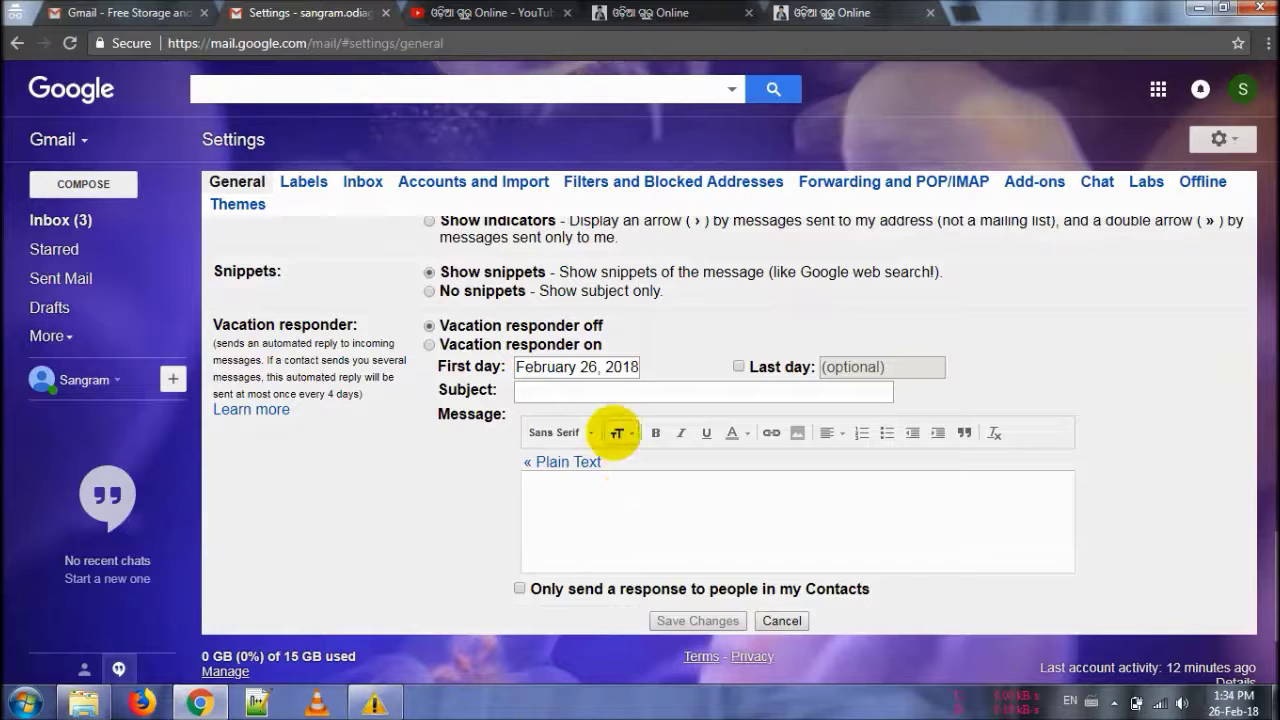
Step: Enter 'Thanks for contact' as the vacation reply subject
left_click(588, 393)
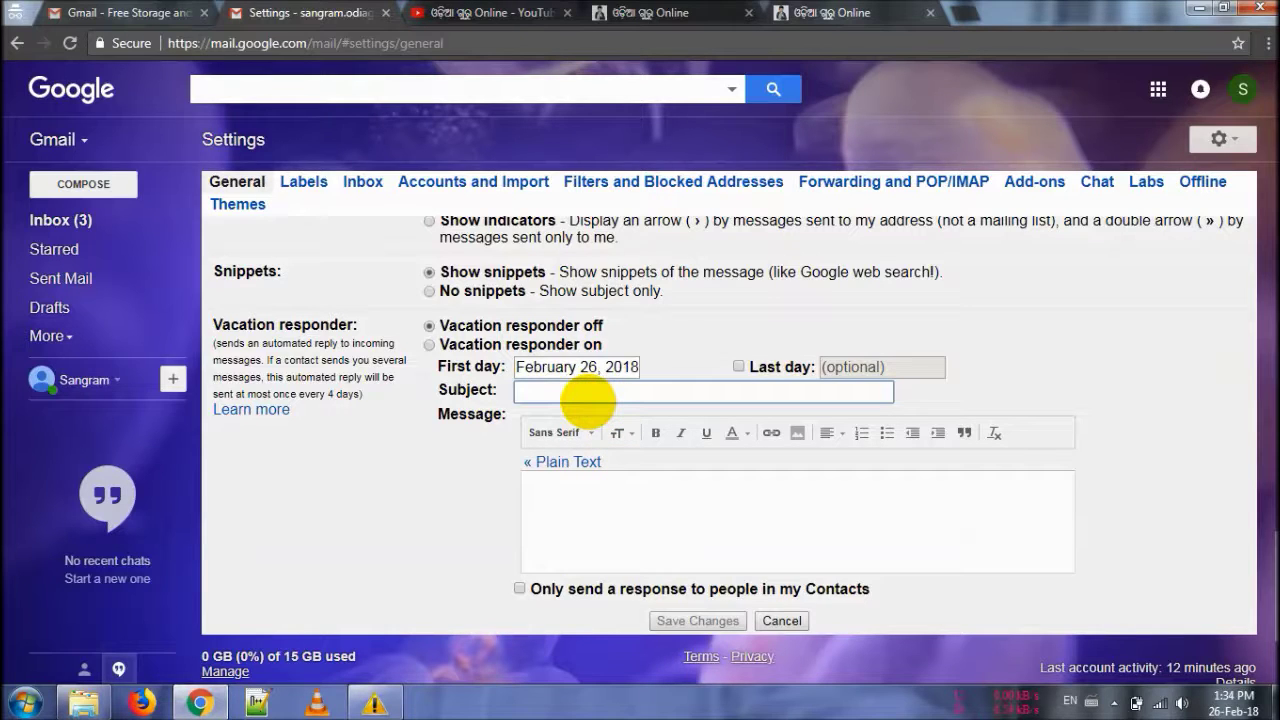
type("Thank")
key("BackSpace")
key("BackSpace")
key("BackSpace")
key("BackSpace")
type("hanks for")
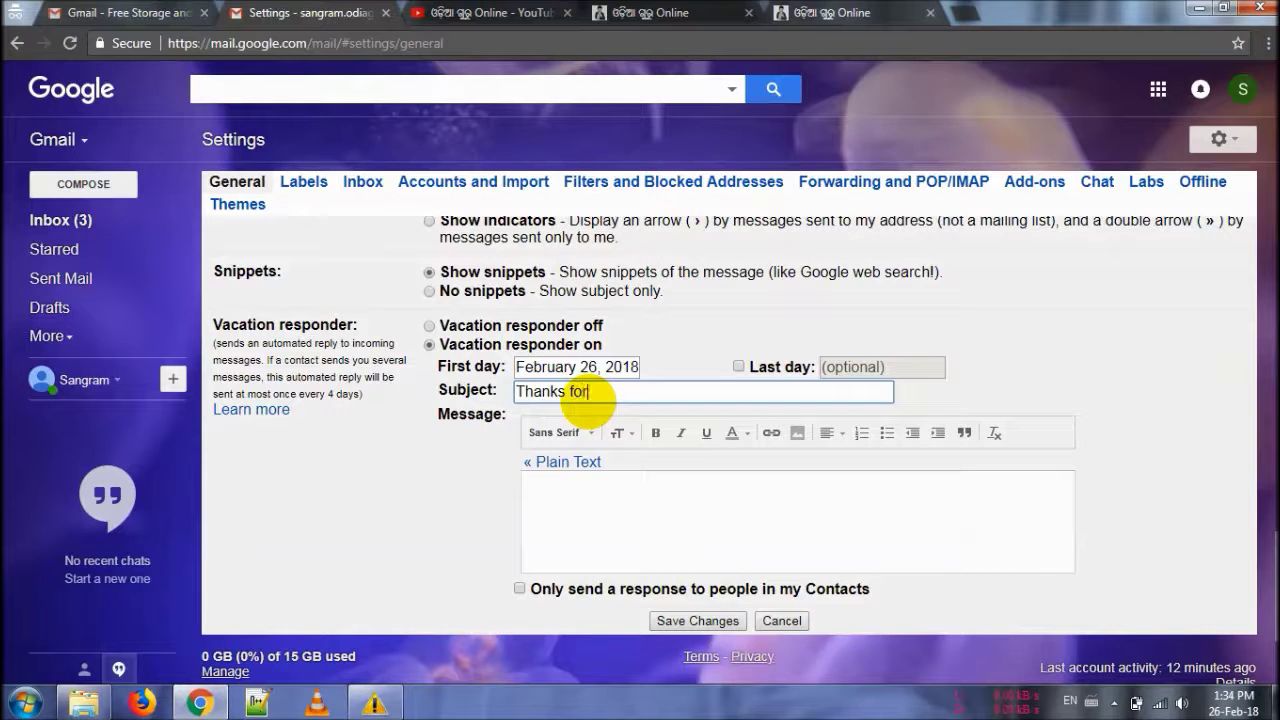
type(" aconontach")
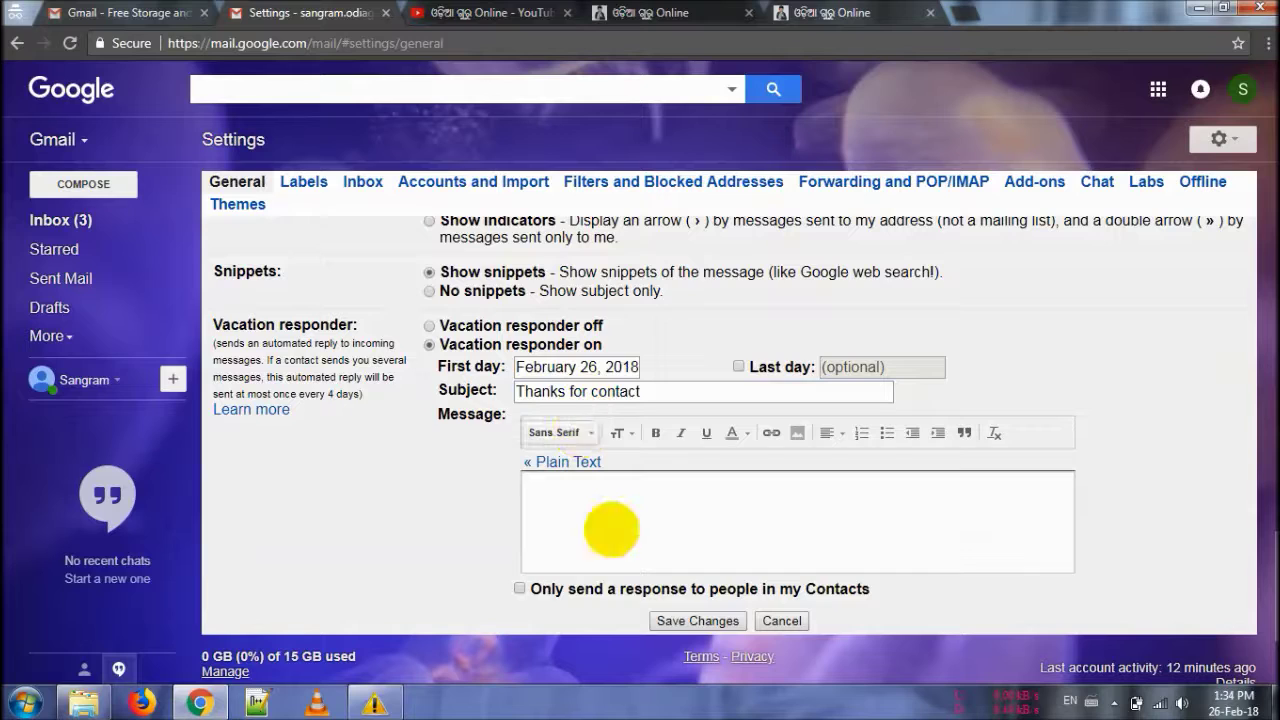
Step: Write the thank-you message 'Hey, Thank you very much. Hope I would be in contact with you soon'
type("Hey, Thank you very much.")
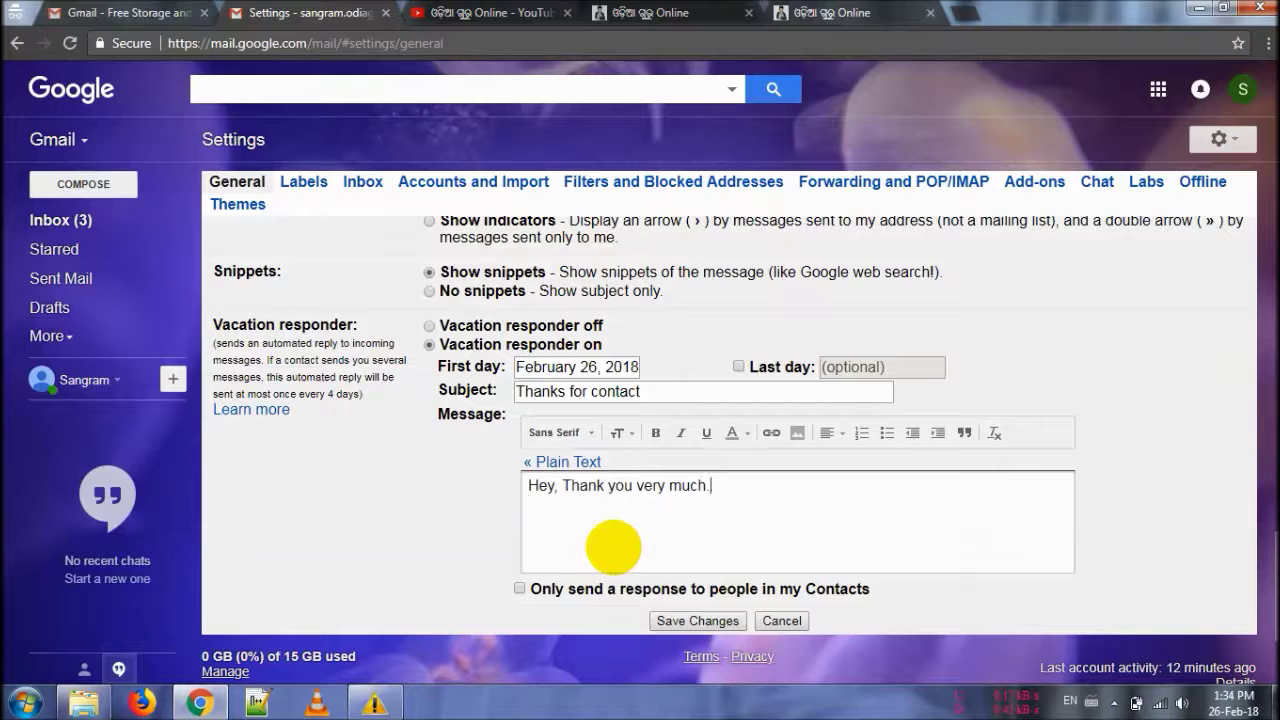
type("Hope I would be in contact wi")
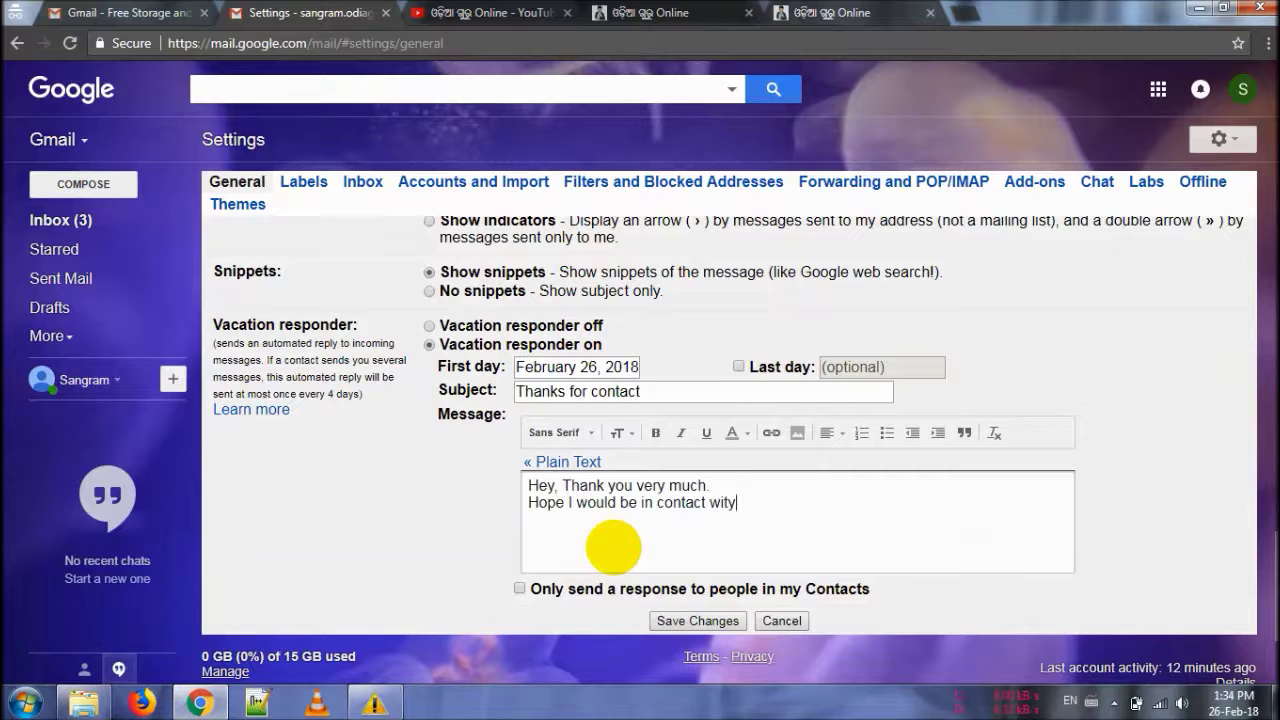
type("th you soon")
key("BackSpace")
key("BackSpace")
key("BackSpace")
key("BackSpace")
type("very so")
key("BackSpace")
key("BackSpace")
type("soon.")
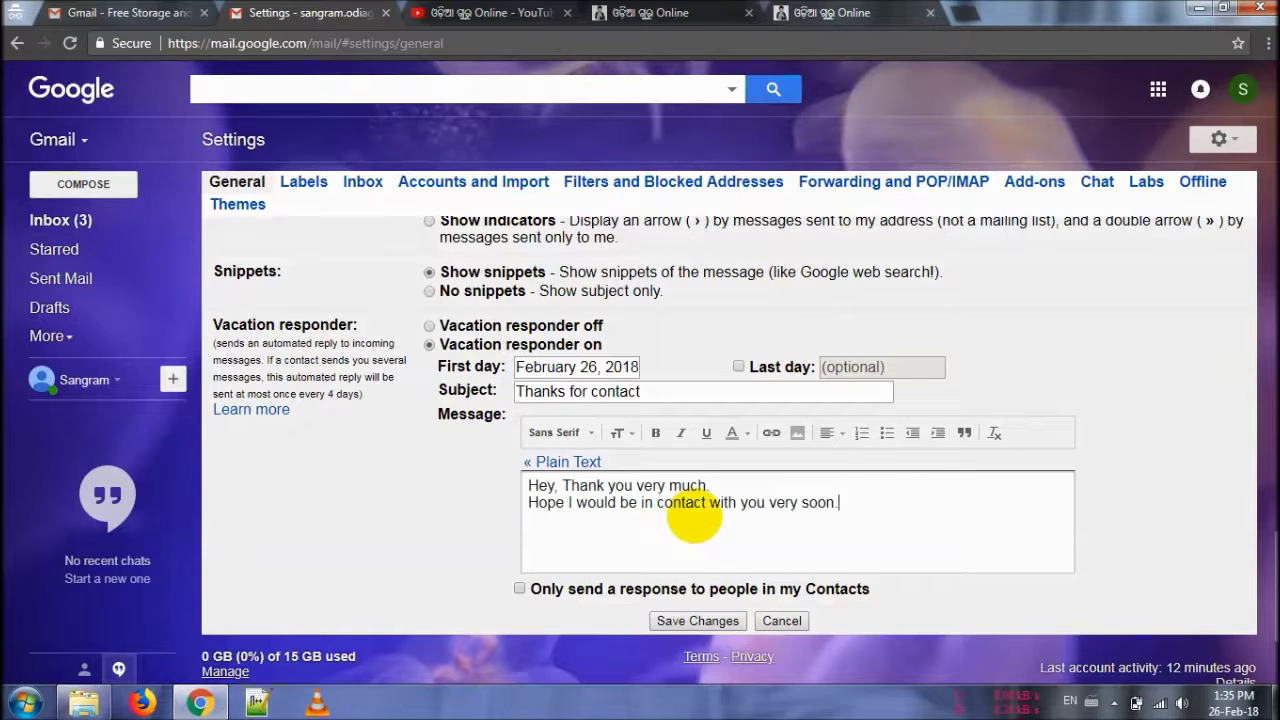
Step: Set the whole vacation message in the Garamond font
key("ctrl+a")
left_click(560, 432)
type("tim")
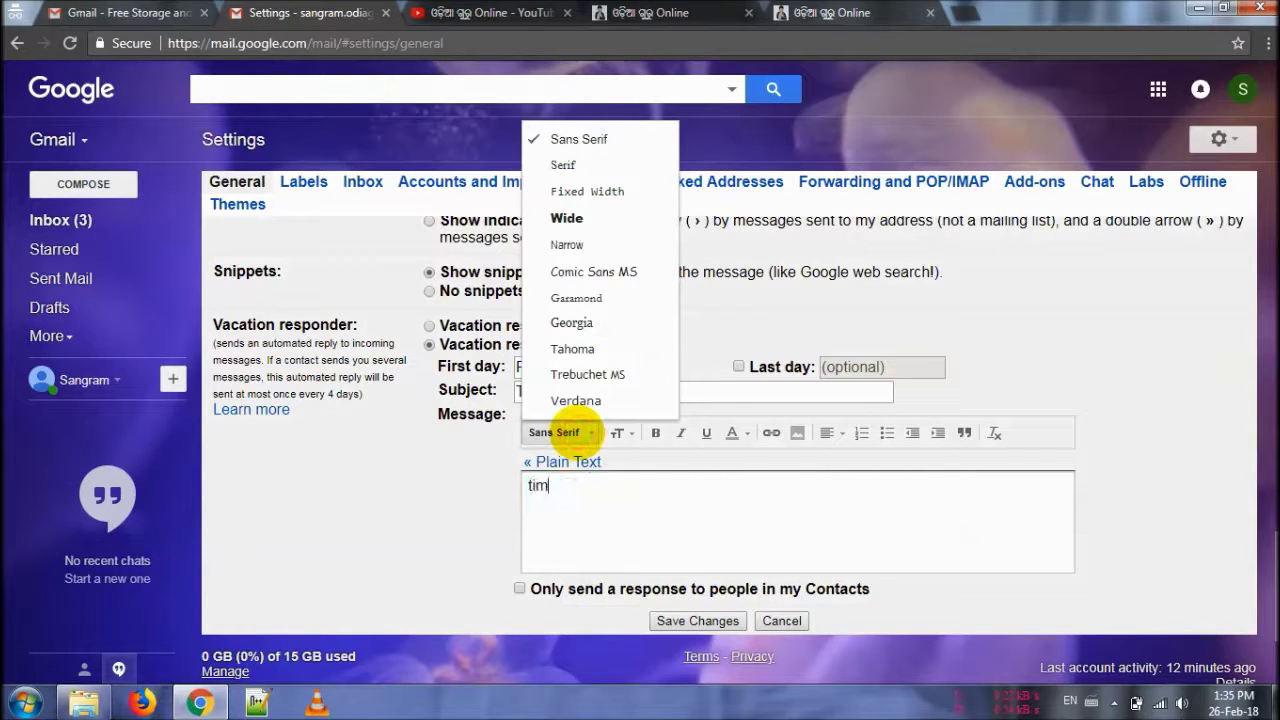
key("BackSpace")
key("BackSpace")
key("BackSpace")
type("Hey, Thank you very much. Hope I would be in contact with you very soon.")
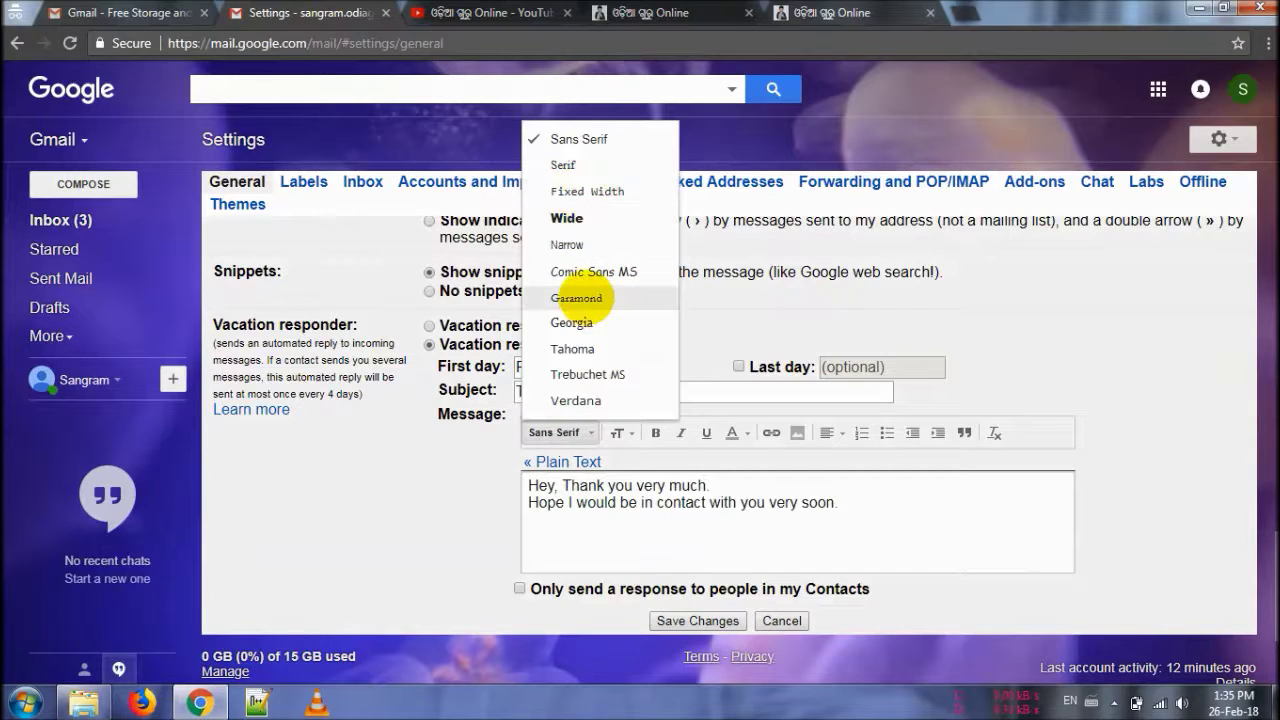
left_click(585, 297)
left_click(588, 490)
key("ctrl+a")
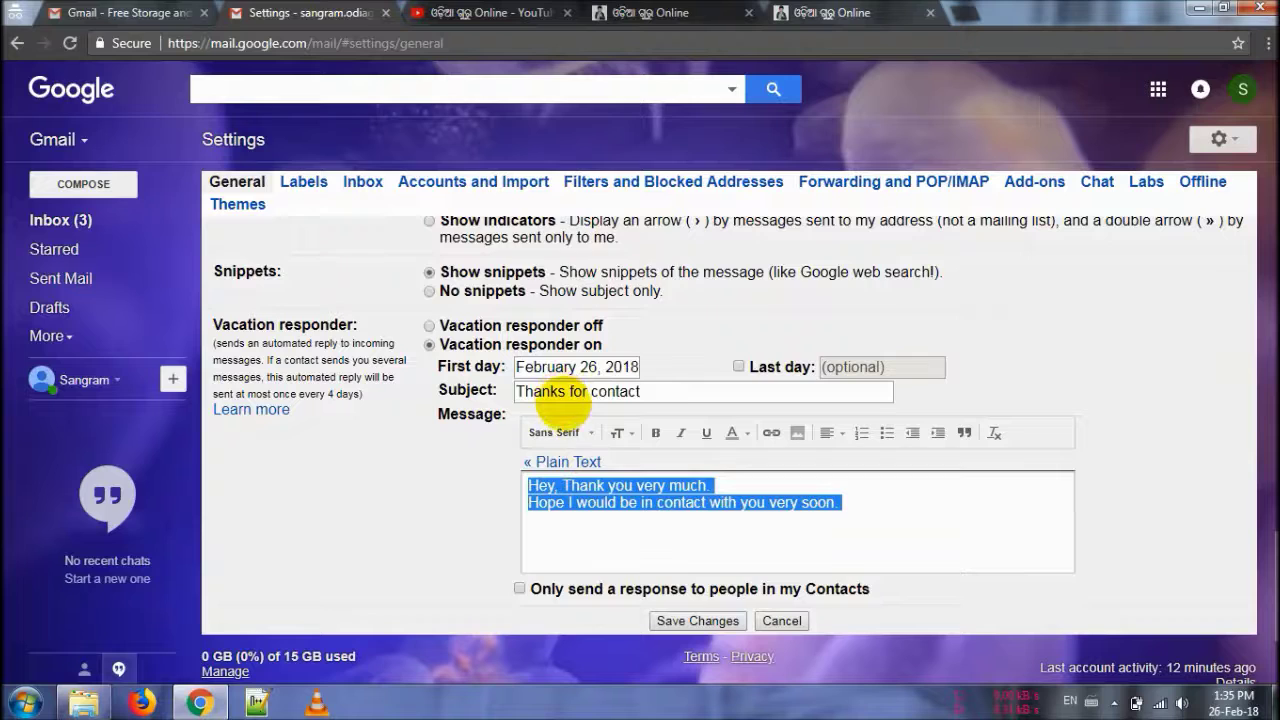
left_click(575, 430)
left_click(576, 297)
left_click(638, 487)
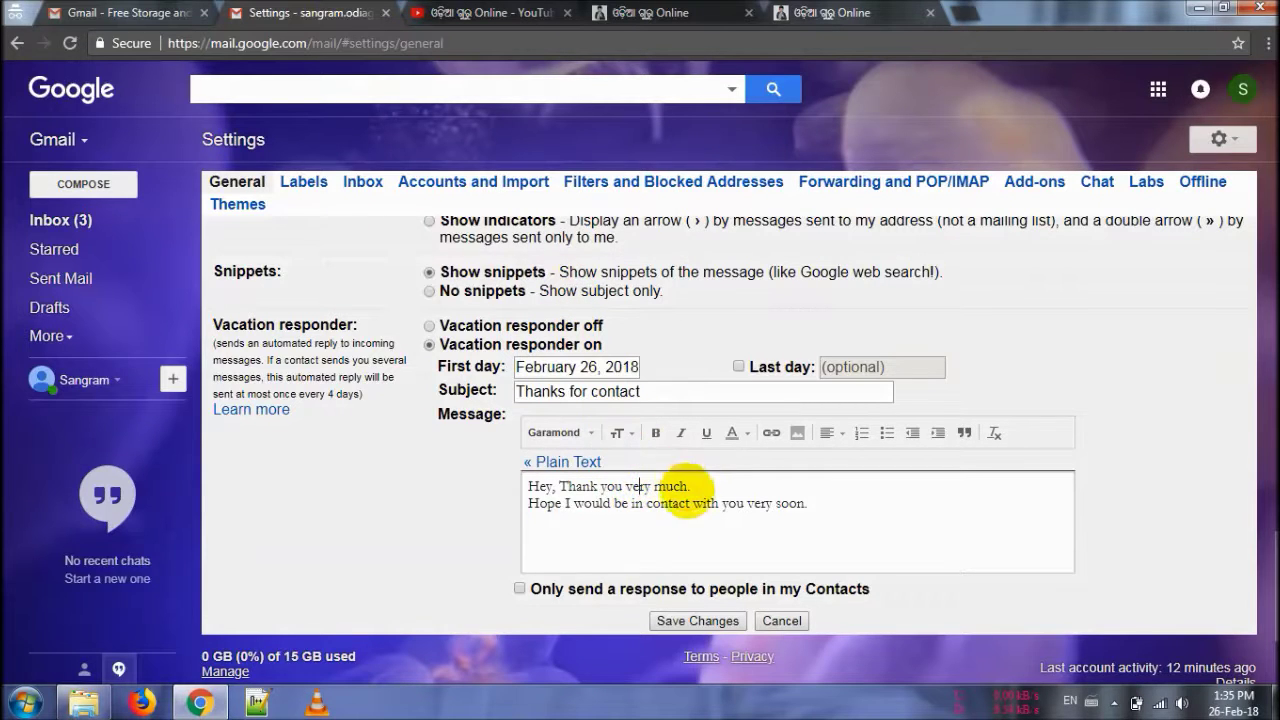
Step: Make the message text bold and blue, then save the vacation responder
key("ctrl+a")
left_click(655, 432)
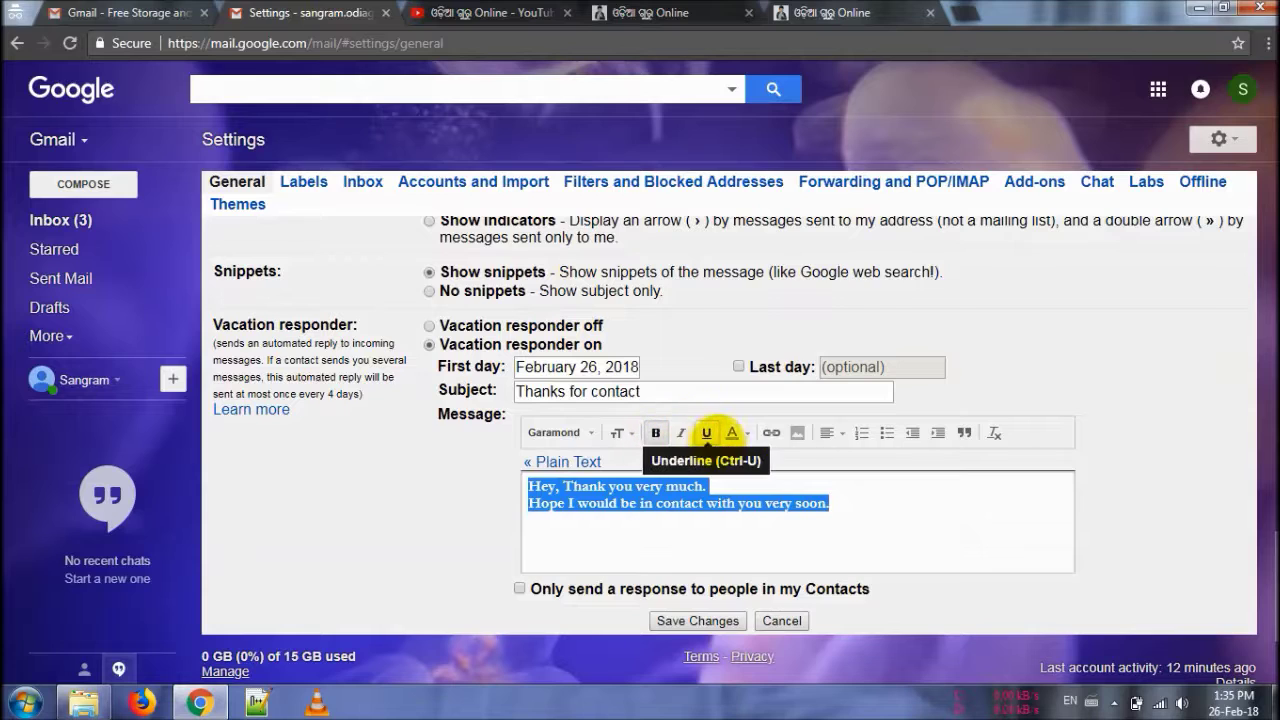
left_click(740, 430)
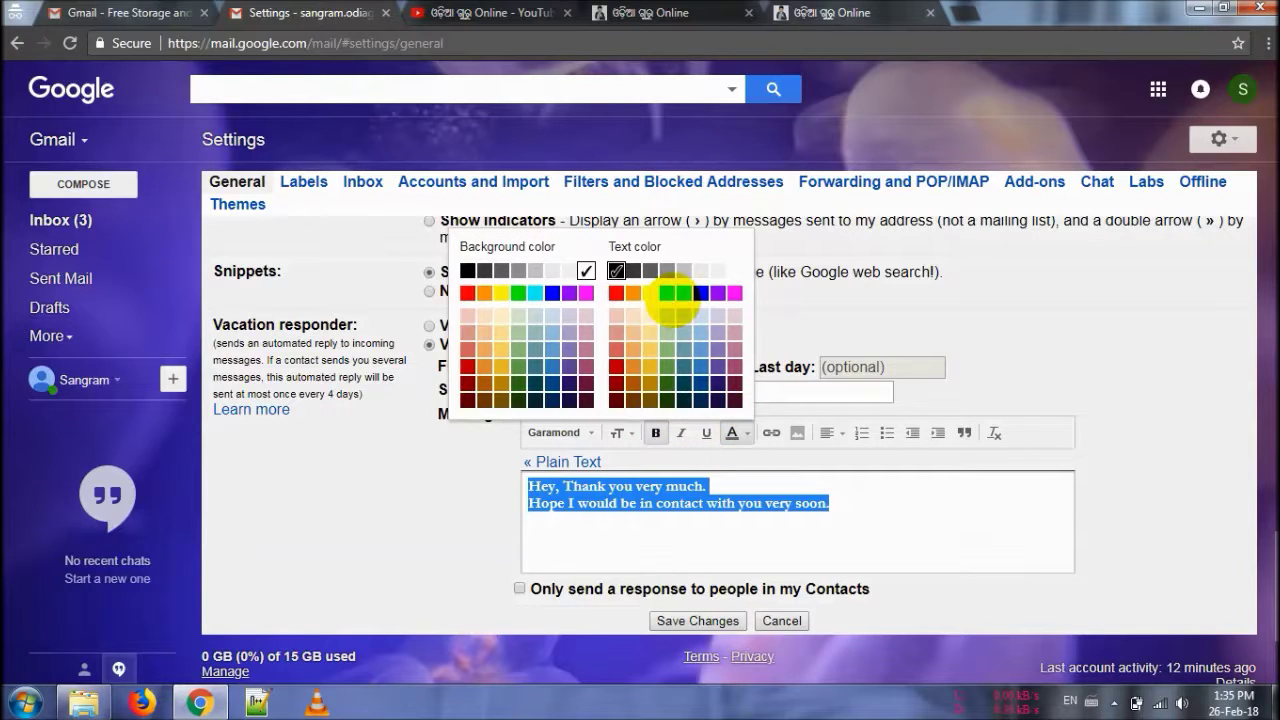
left_click(700, 292)
left_click(775, 522)
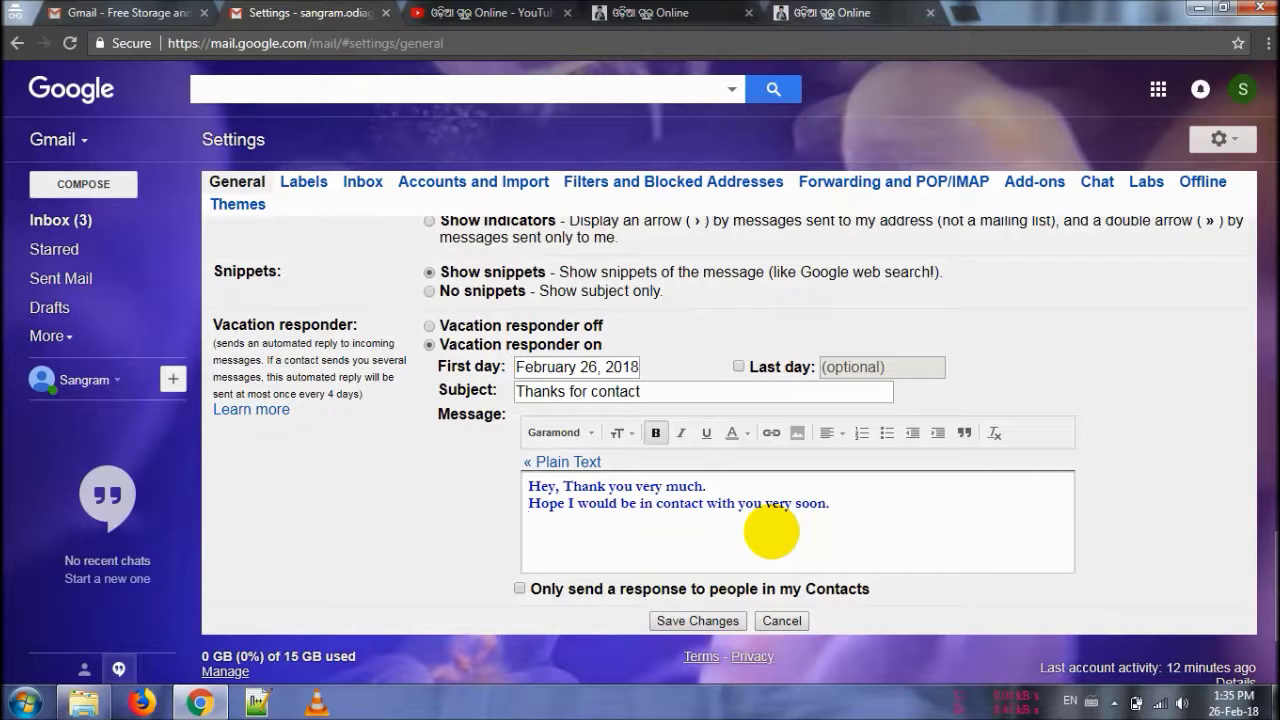
left_click(698, 620)
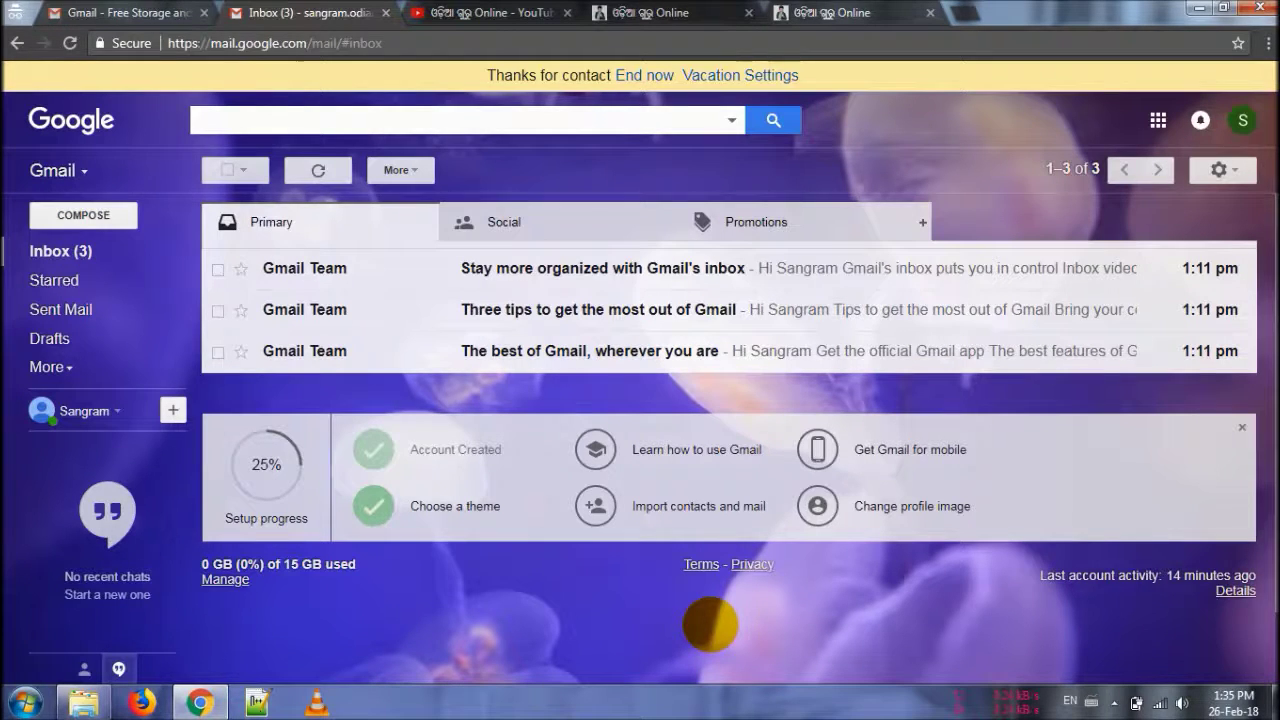
Step: Open the full Settings on the Labels tab and expand the sidebar's additional labels
left_click(1222, 170)
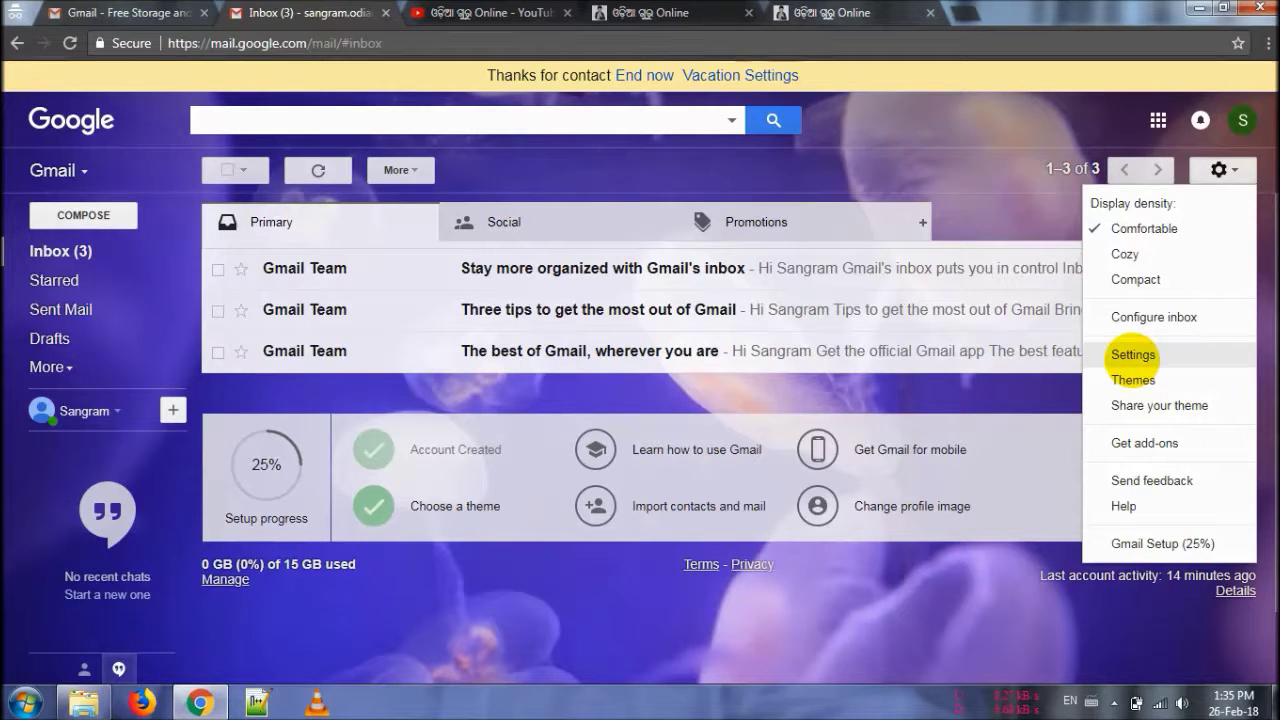
left_click(1131, 357)
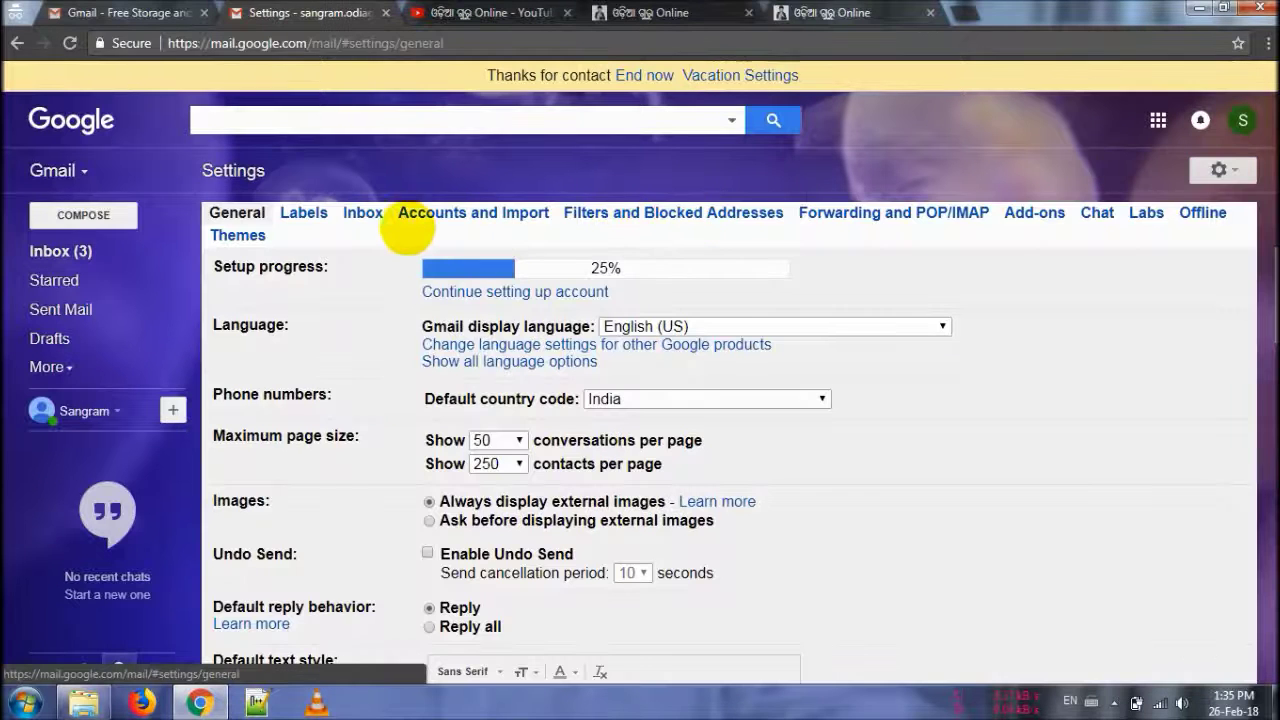
left_click(305, 215)
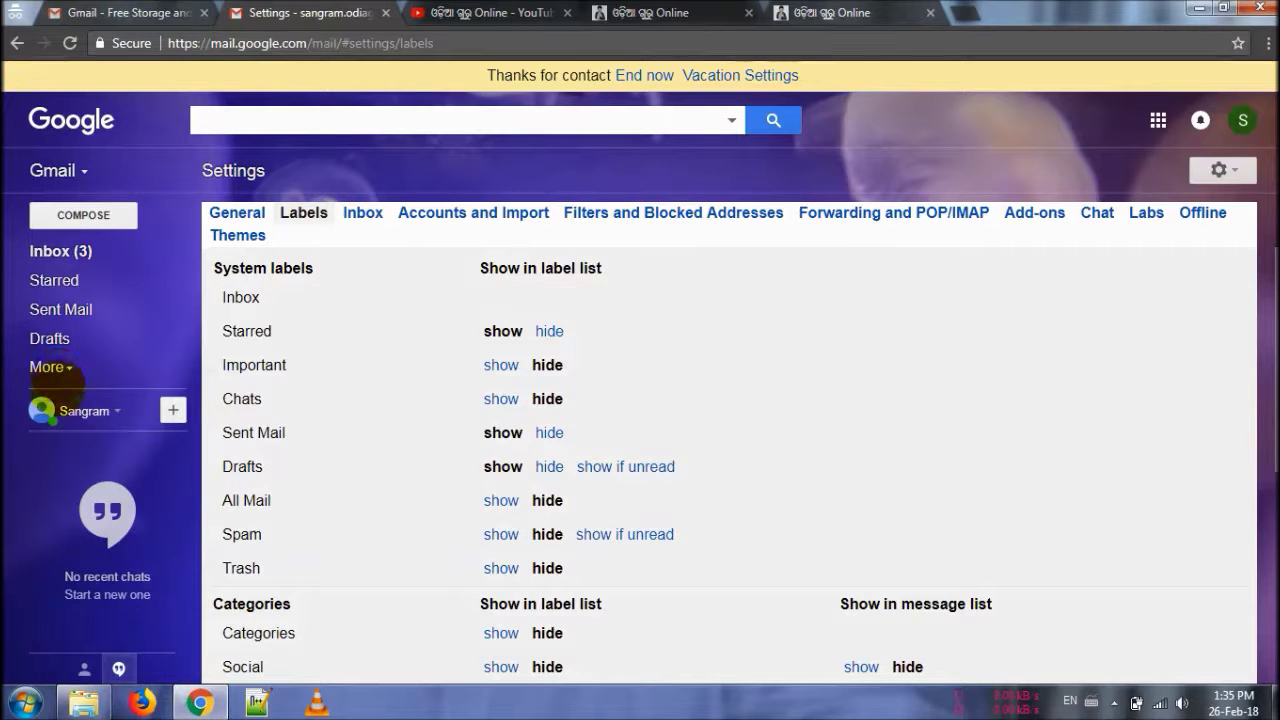
left_click(52, 368)
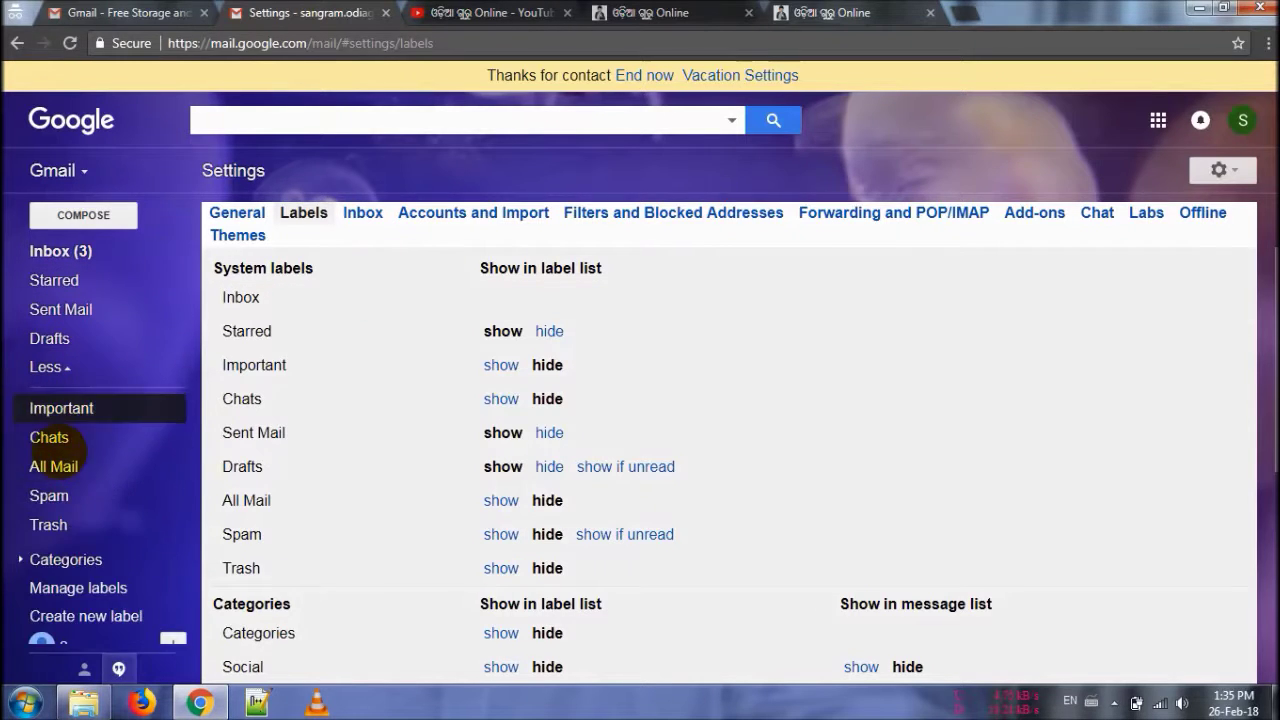
scroll(914, 331, "down", 3)
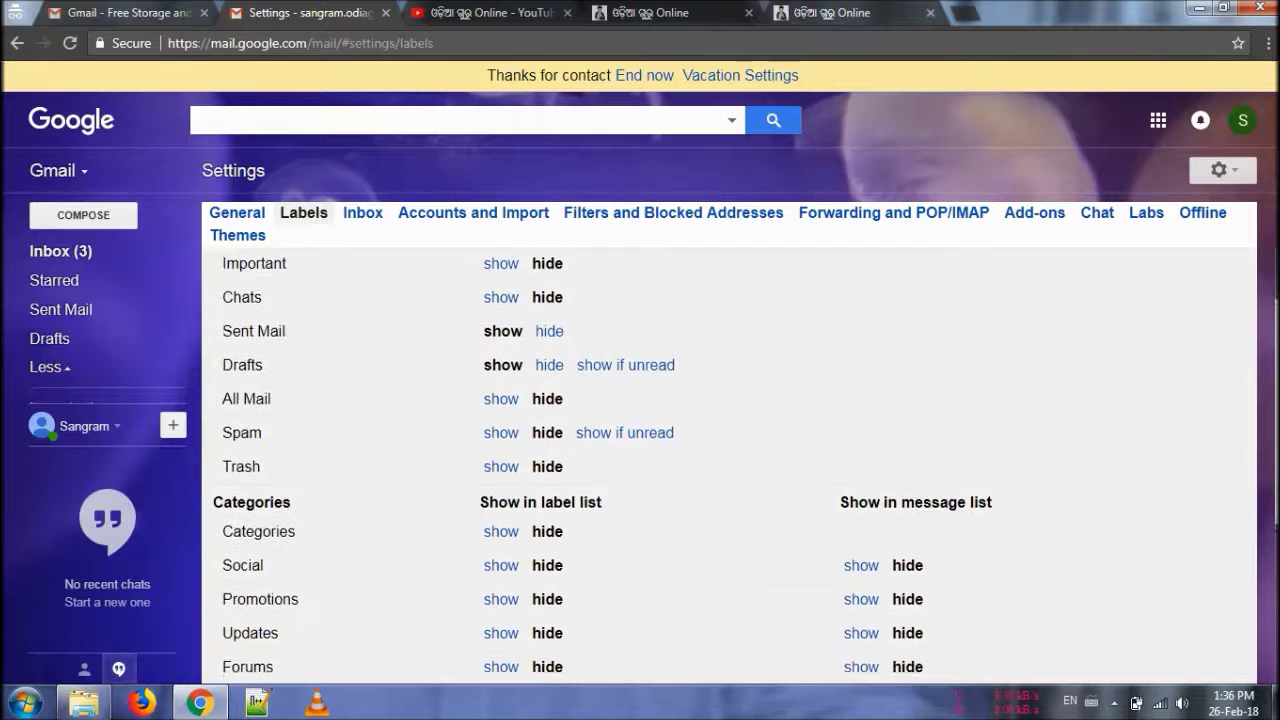
scroll(1109, 277, "up", 3)
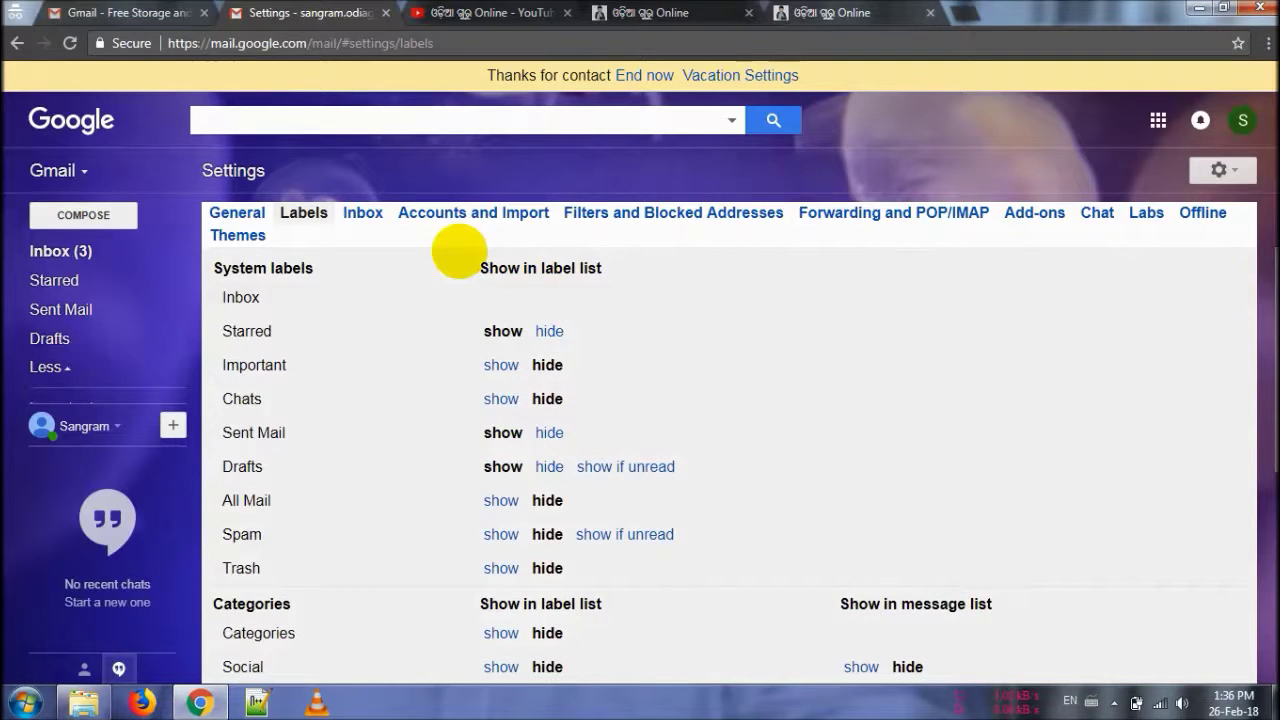
Step: Step through the Inbox, Accounts and Import, Filters, and Forwarding and POP/IMAP settings tabs
left_click(362, 212)
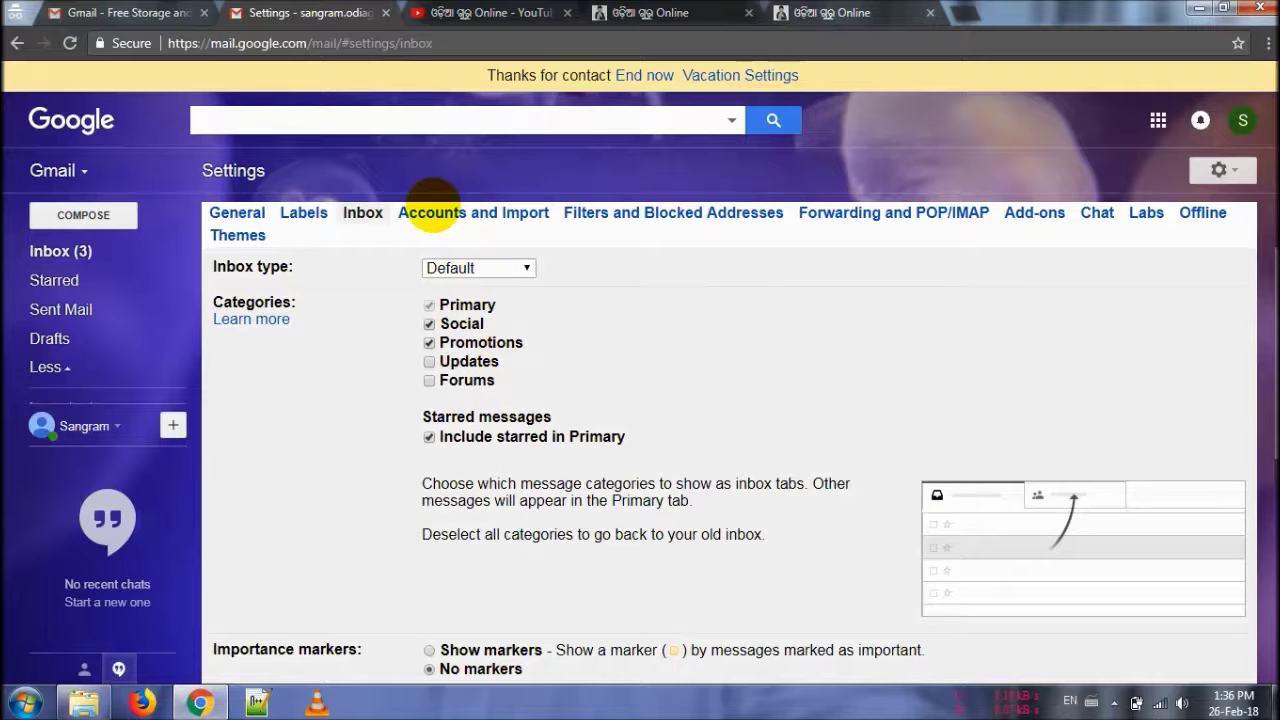
left_click(428, 215)
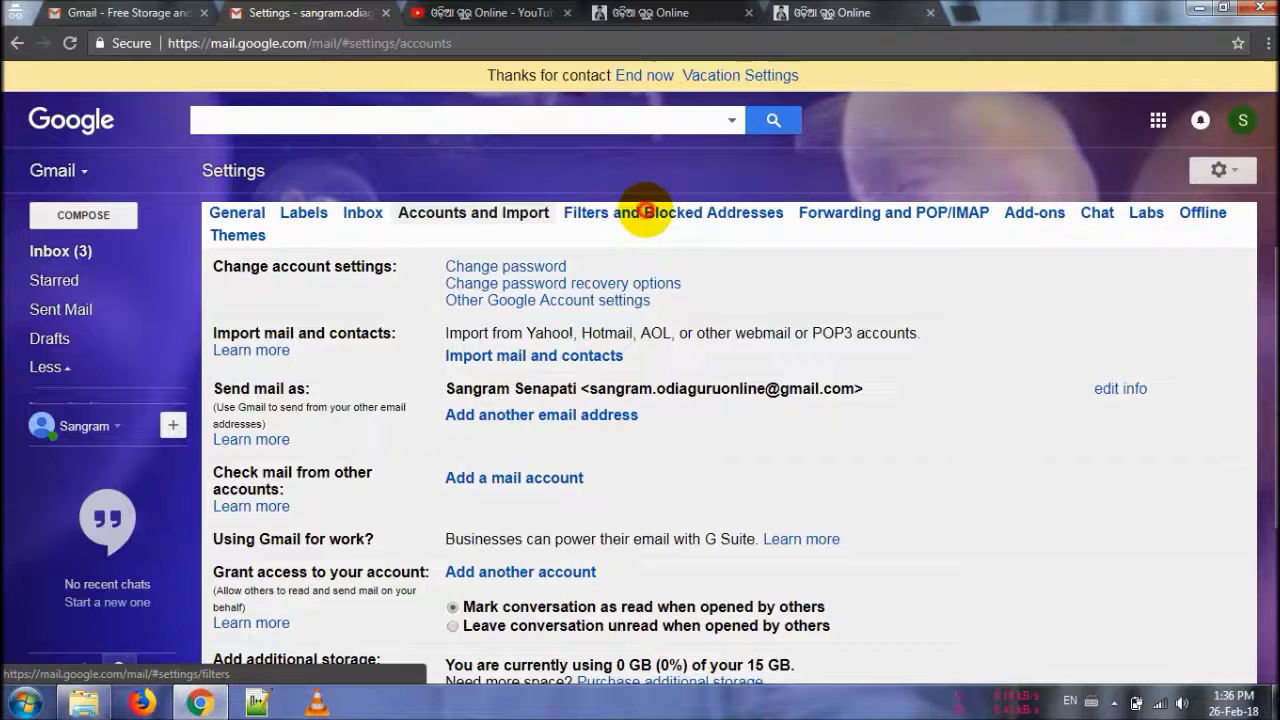
left_click(644, 212)
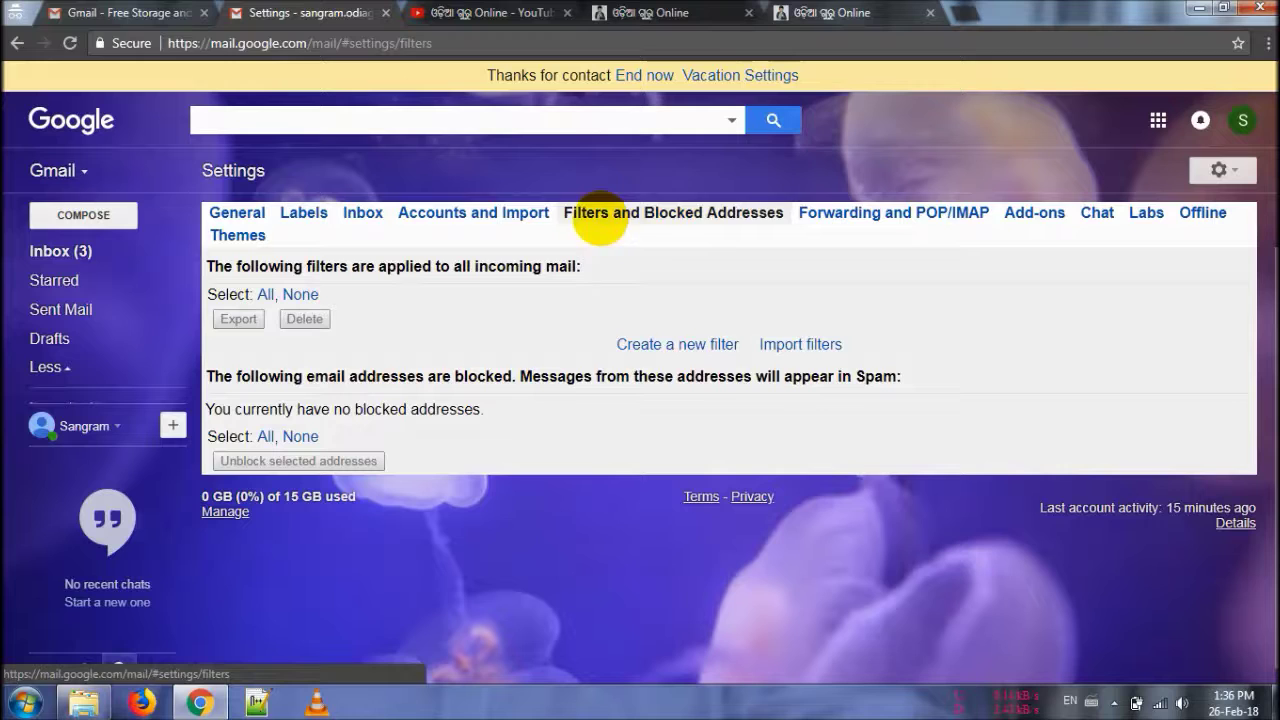
left_click(848, 214)
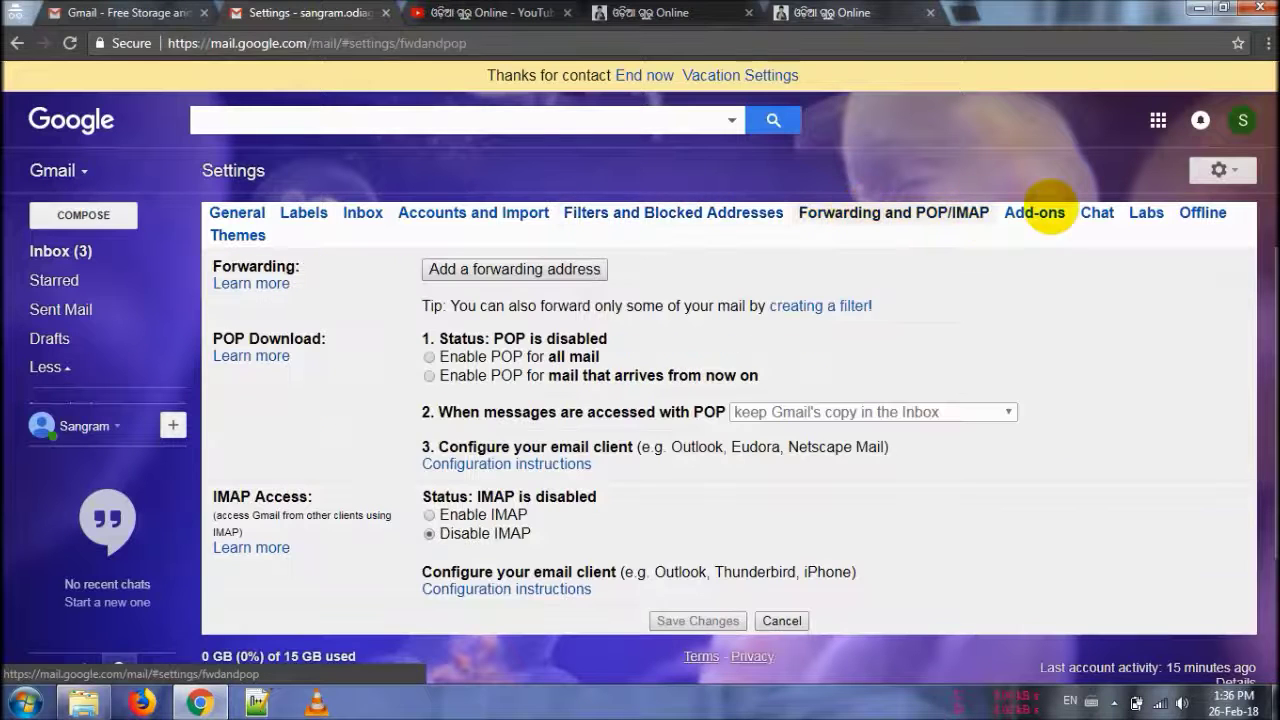